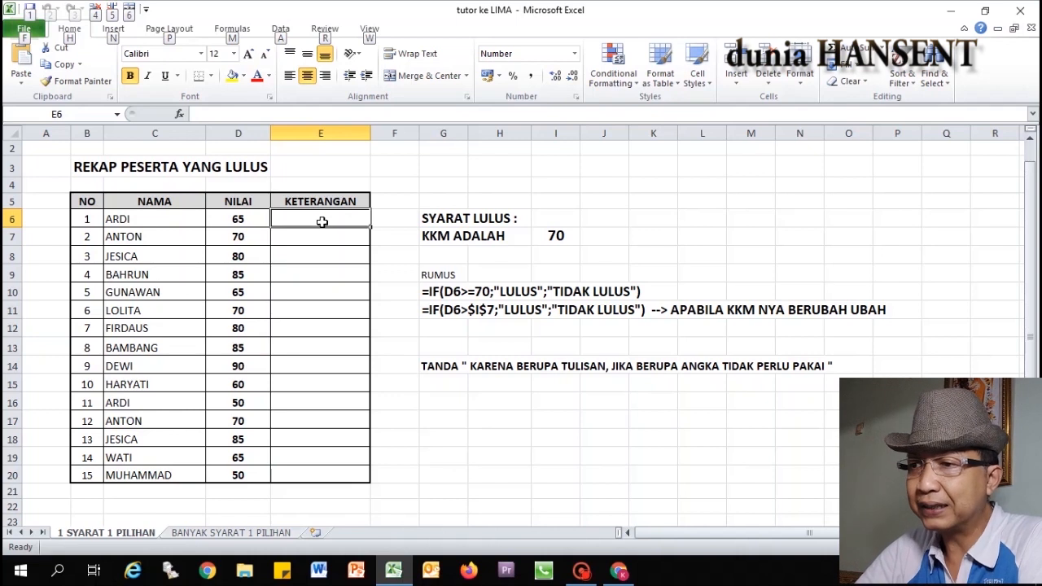
# Start an IF formula in E6 that tests whether the score in D6 is greater than or equal to 70 (D6>=70).
pyautogui.click(557, 238)
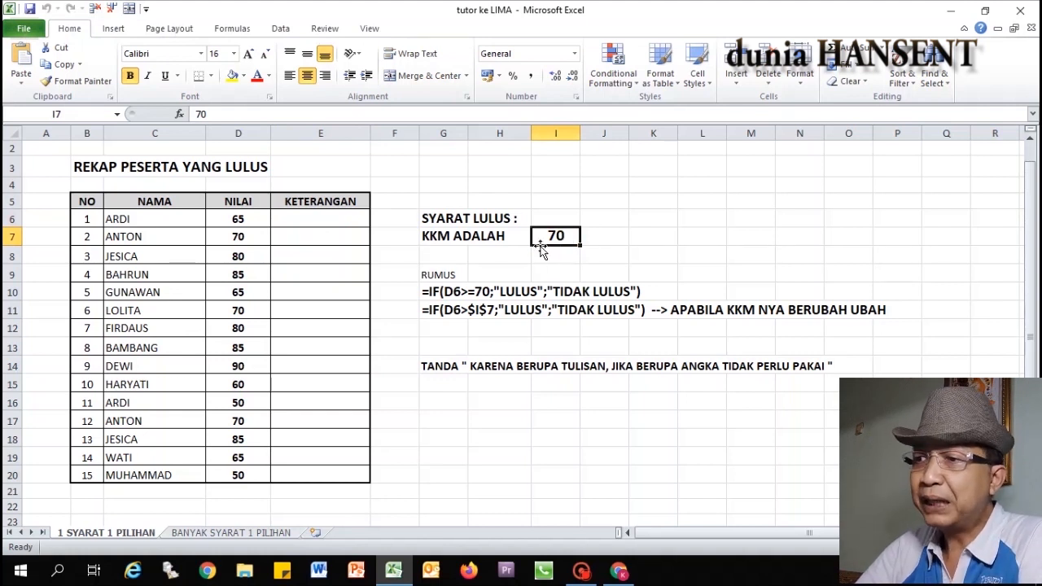
pyautogui.click(495, 218)
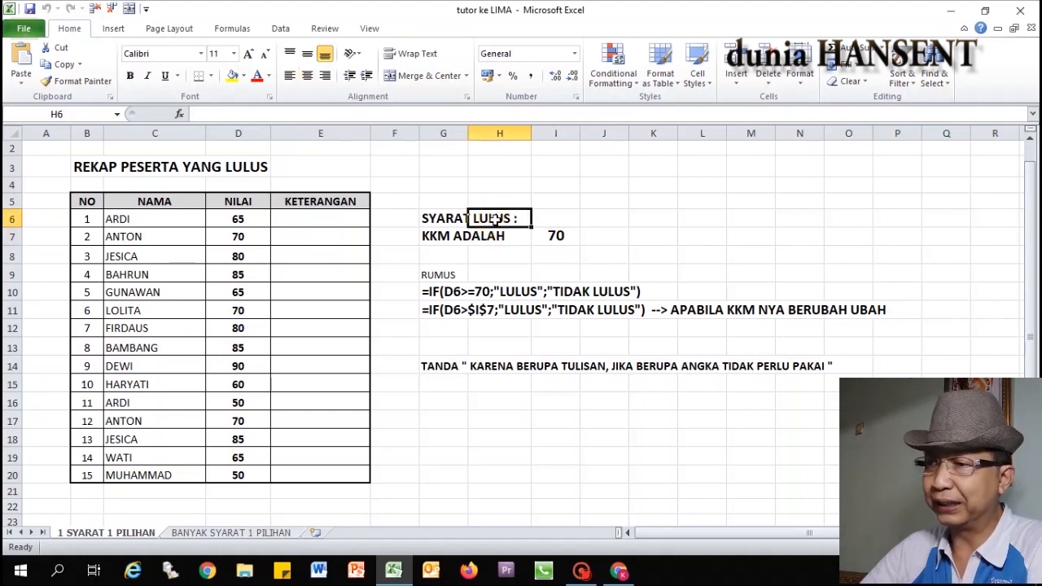
pyautogui.click(341, 213)
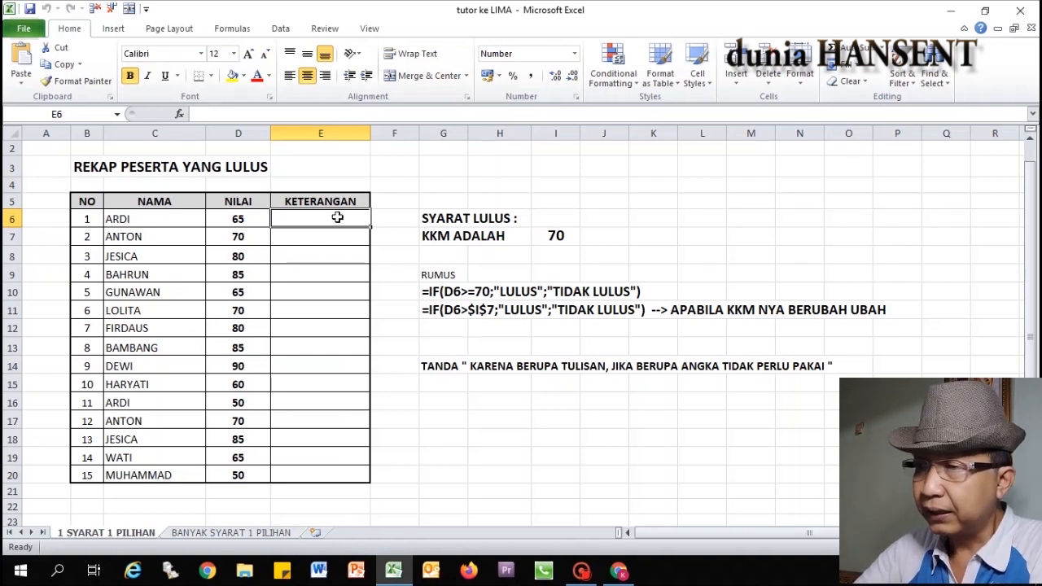
pyautogui.write('=')
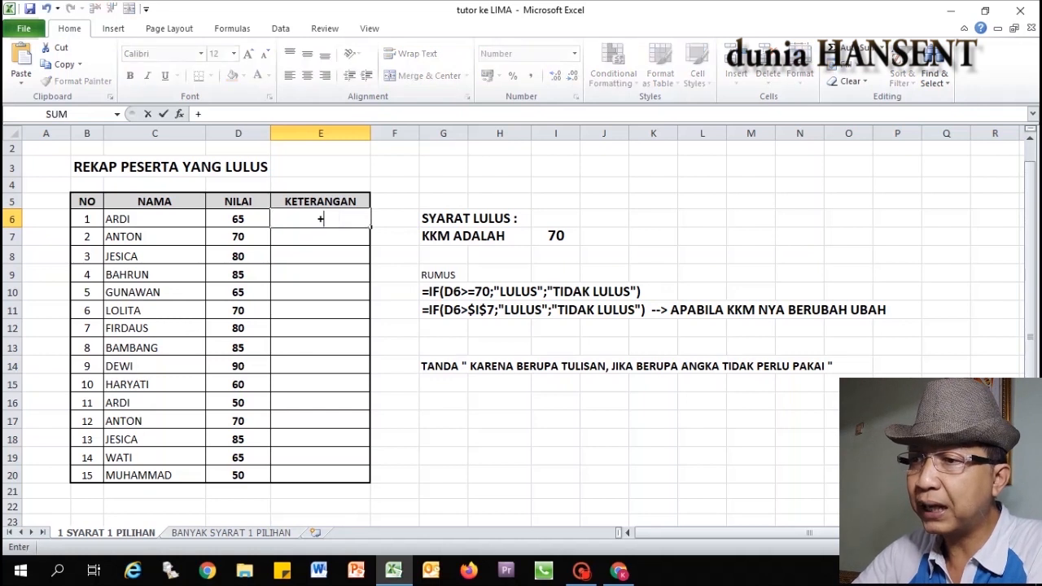
pyautogui.press('BackSpace')
pyautogui.write('=')
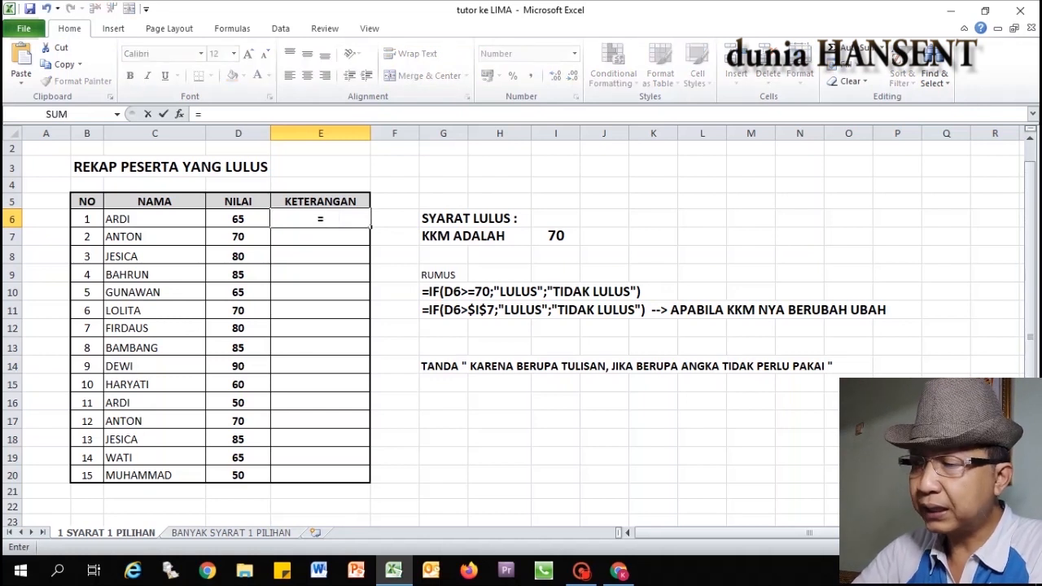
pyautogui.write('IF')
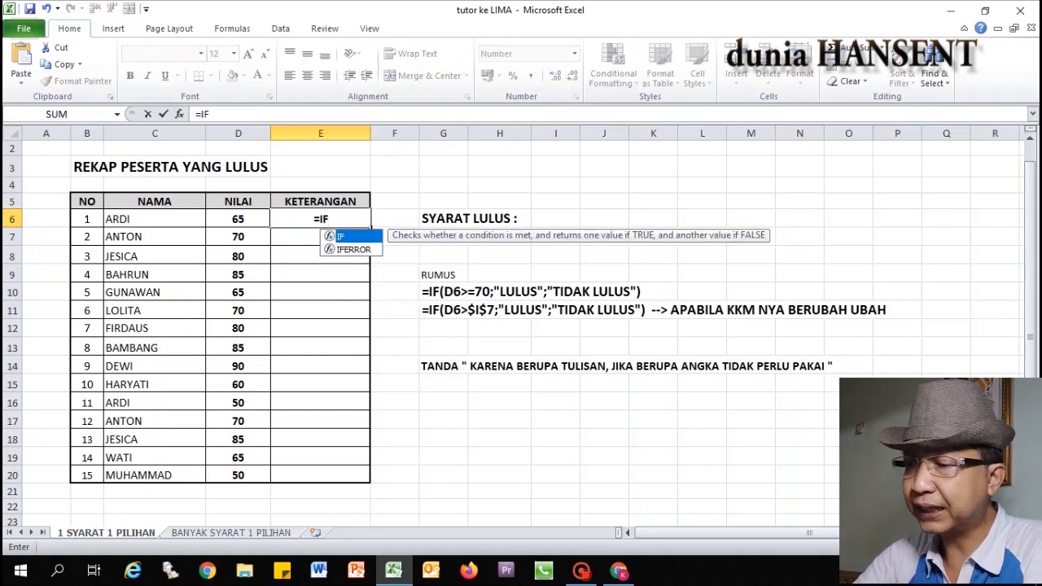
pyautogui.write('(')
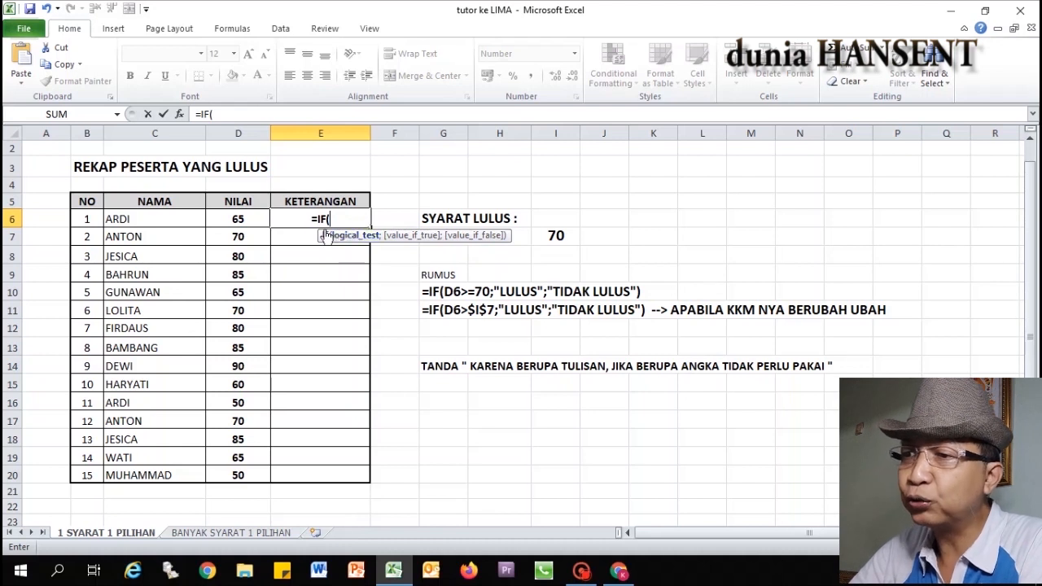
pyautogui.click(243, 219)
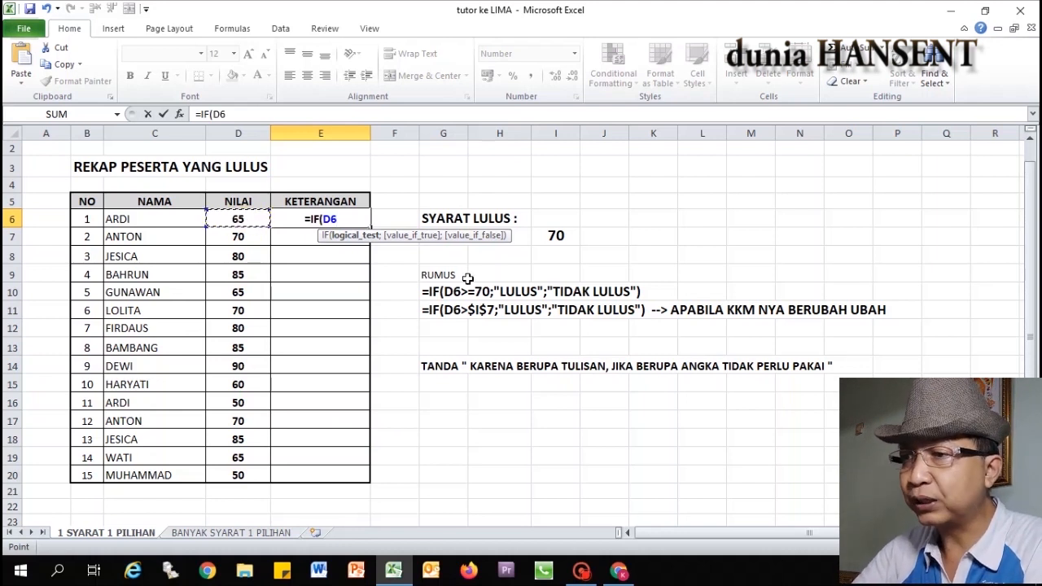
pyautogui.write('>=')
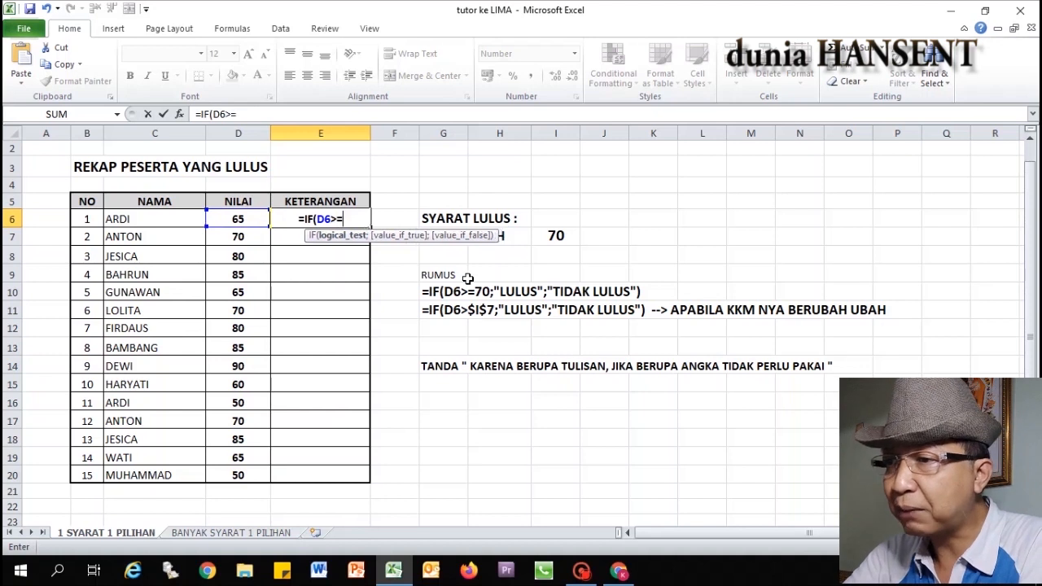
pyautogui.write('70')
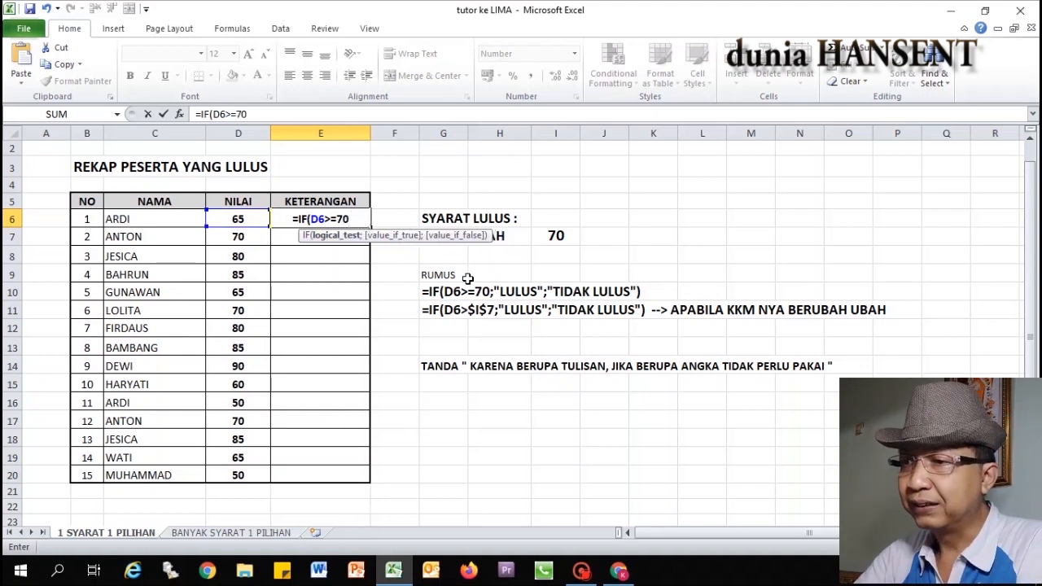
# Complete the E6 formula with "LULUS" as the true result and "TIDAK LULUS" as the false result, and enter it.
pyautogui.write(';')
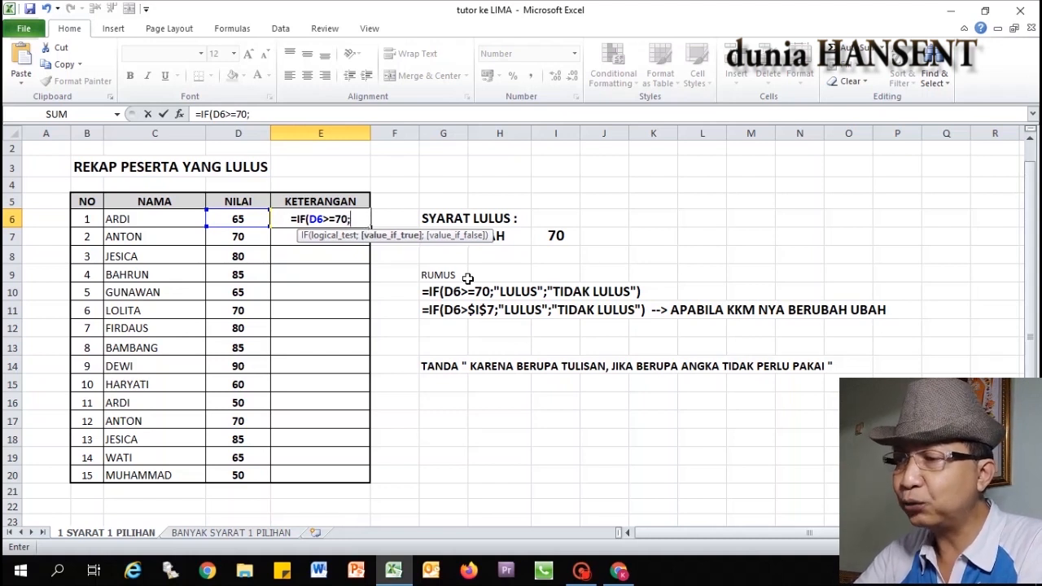
pyautogui.write('"')
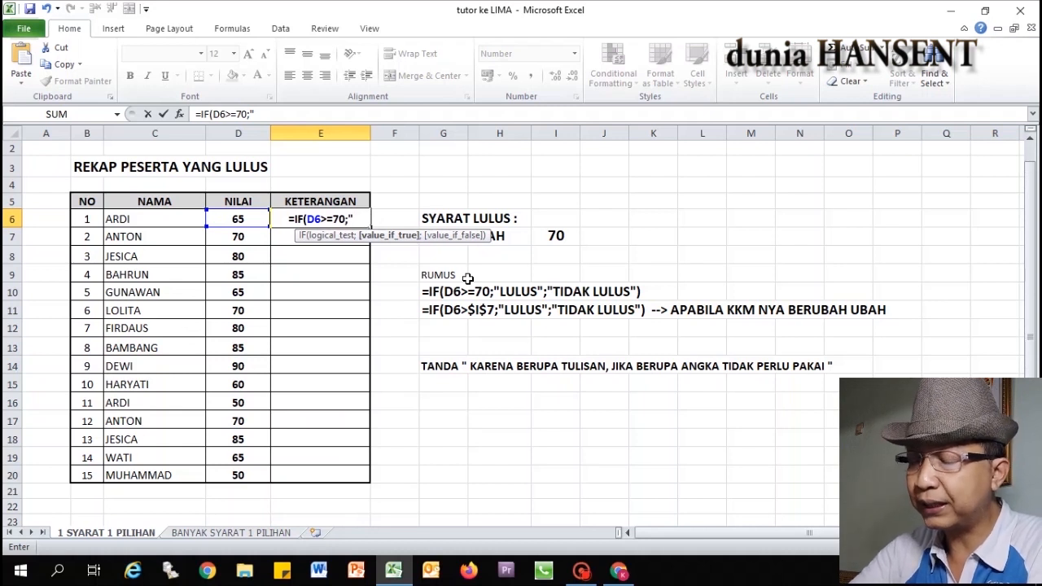
pyautogui.write('LUL')
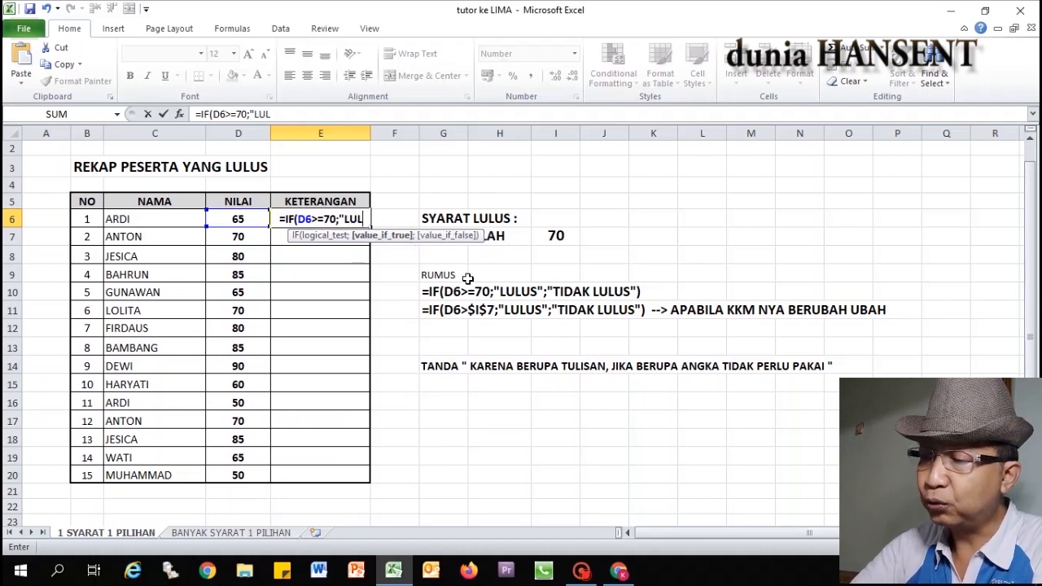
pyautogui.write('US"')
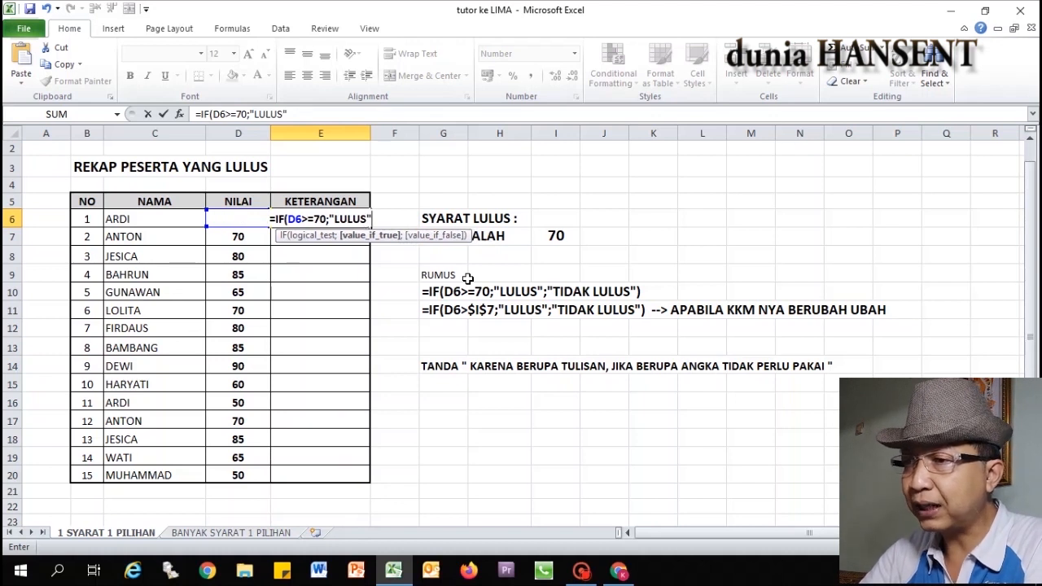
pyautogui.write(';')
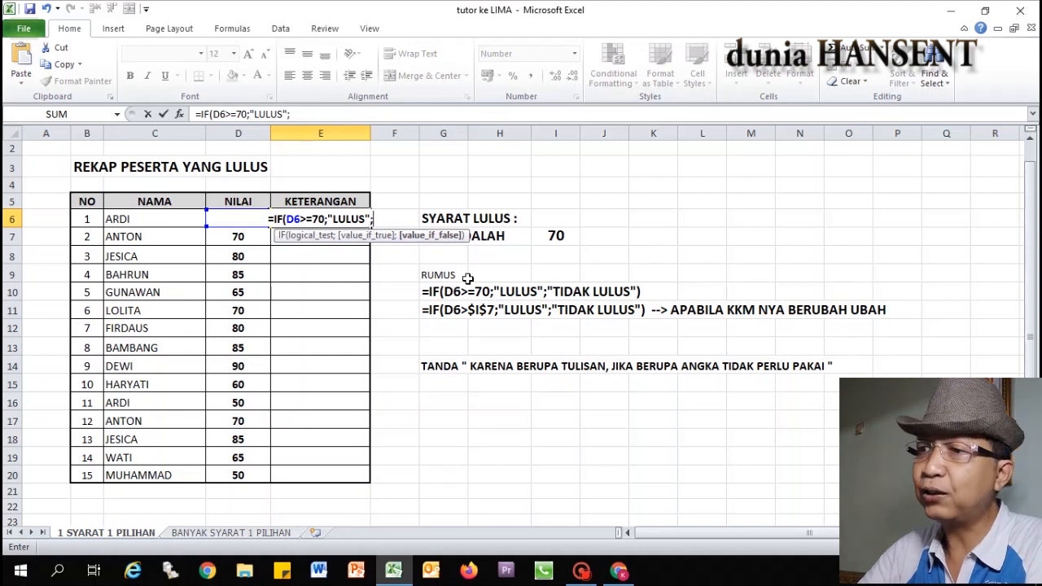
pyautogui.write('"')
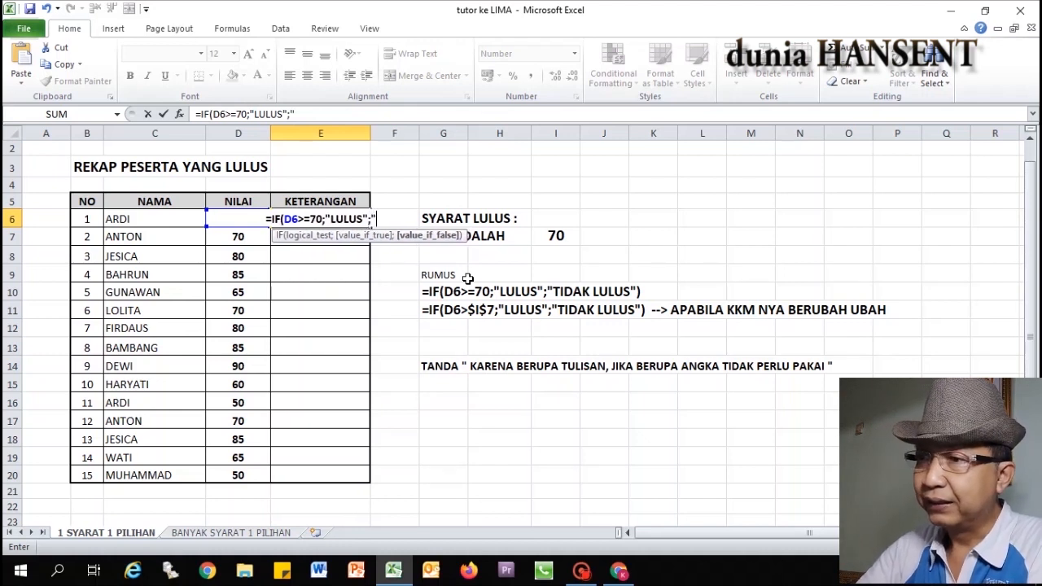
pyautogui.write('TIDA')
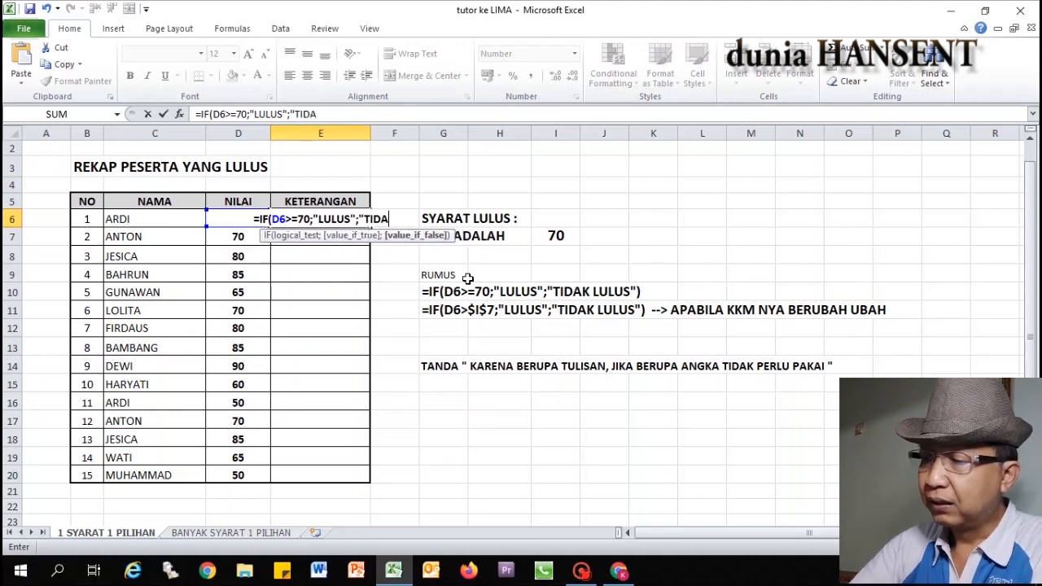
pyautogui.write('K LULUS')
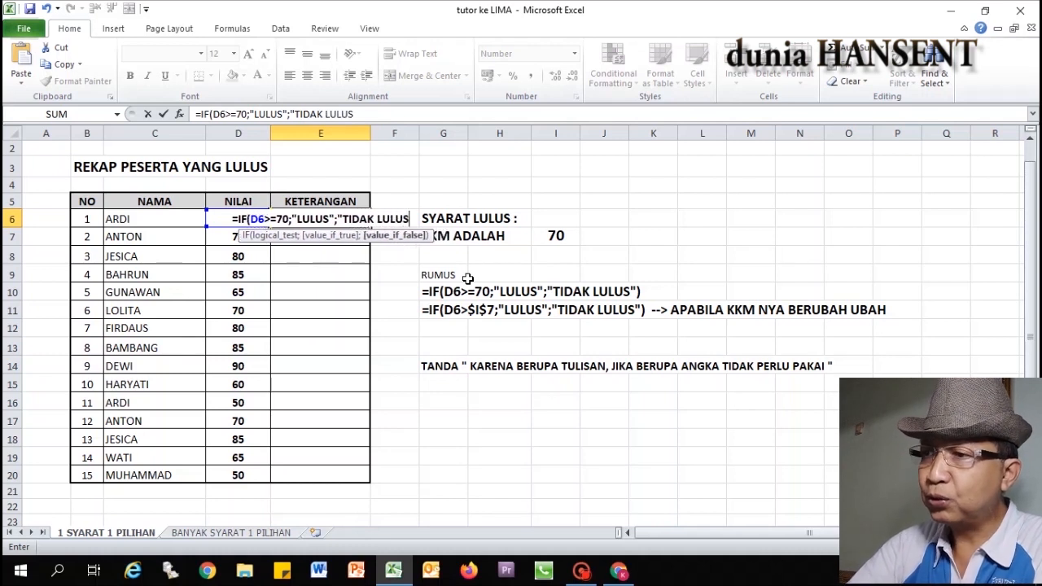
pyautogui.write('"')
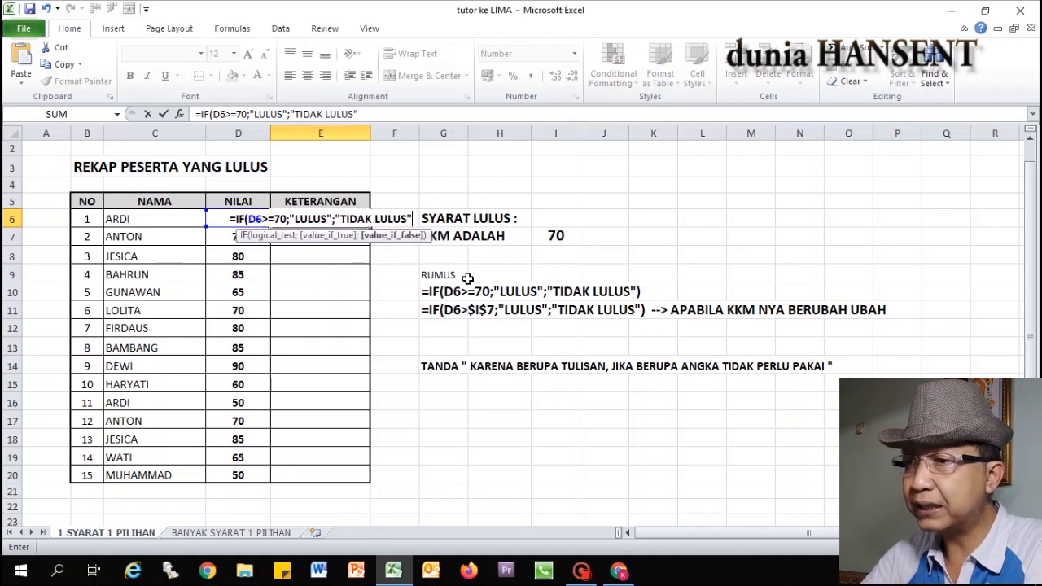
pyautogui.write(')')
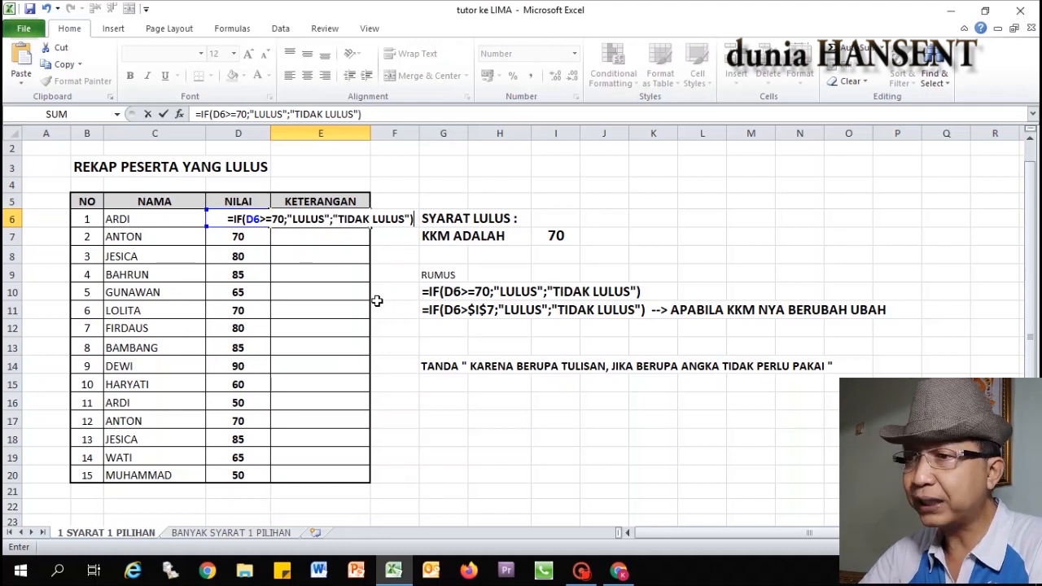
pyautogui.press('Return')
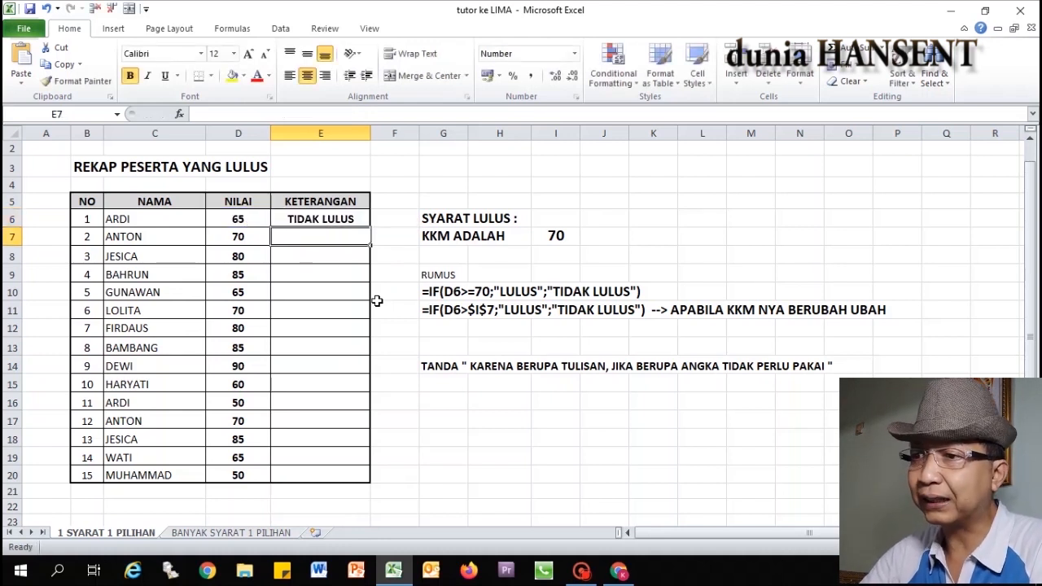
# Fill the E6 formula down the KETERANGAN column through E20.
pyautogui.click(323, 218)
pyautogui.click(239, 221)
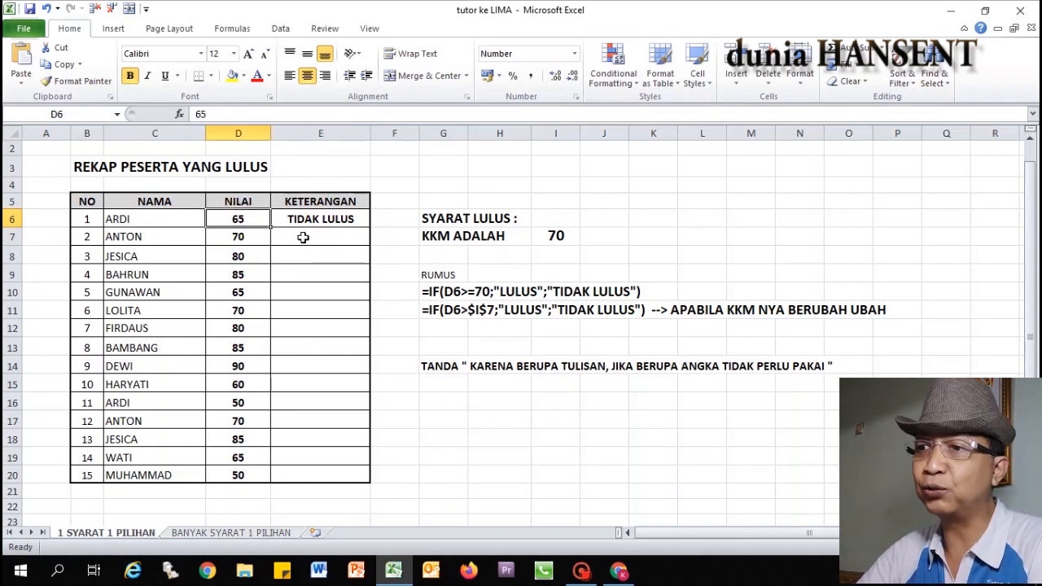
pyautogui.click(340, 218)
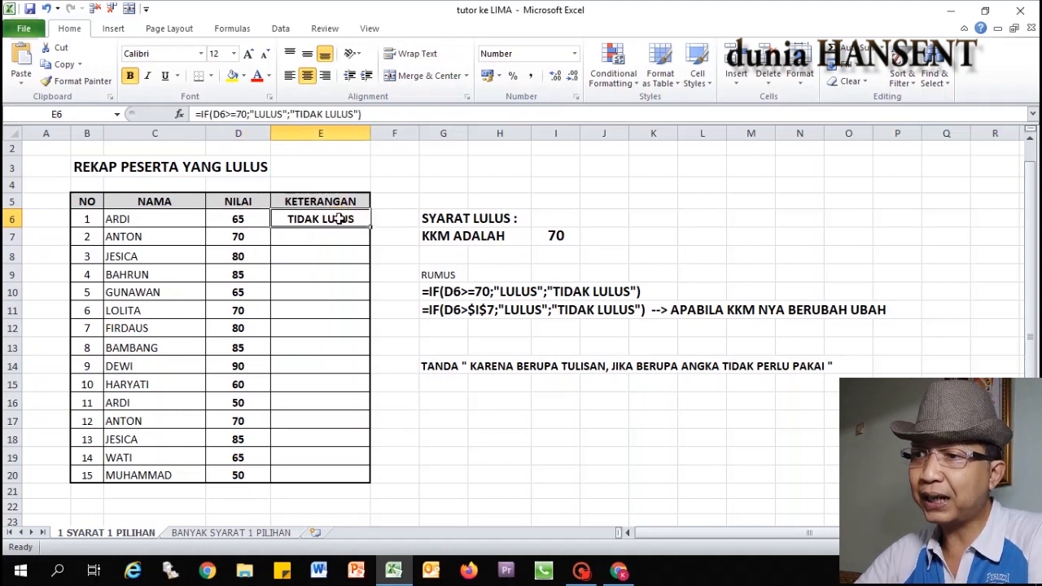
pyautogui.moveTo(369, 227); pyautogui.dragTo(373, 477)
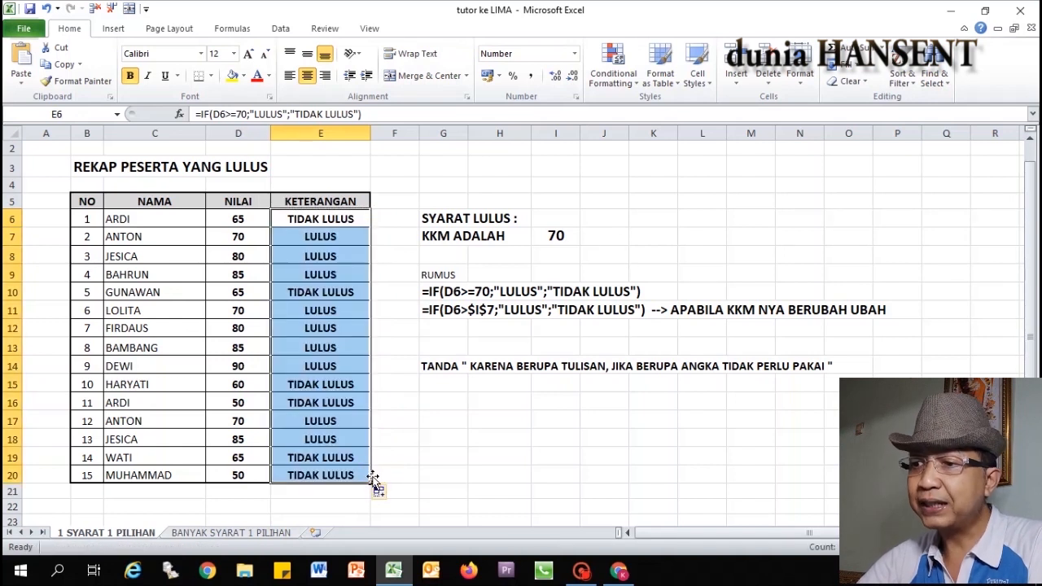
pyautogui.click(407, 446)
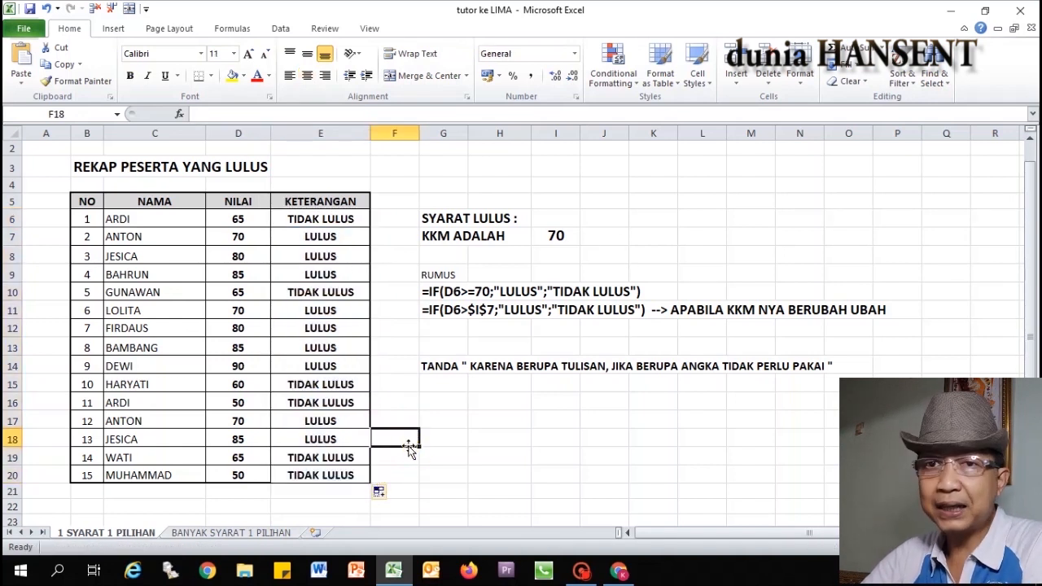
# Compare the scores and KETERANGAN results in rows 7 and 10 with the E6 formula and the KKM value in I7.
pyautogui.click(346, 237)
pyautogui.click(244, 236)
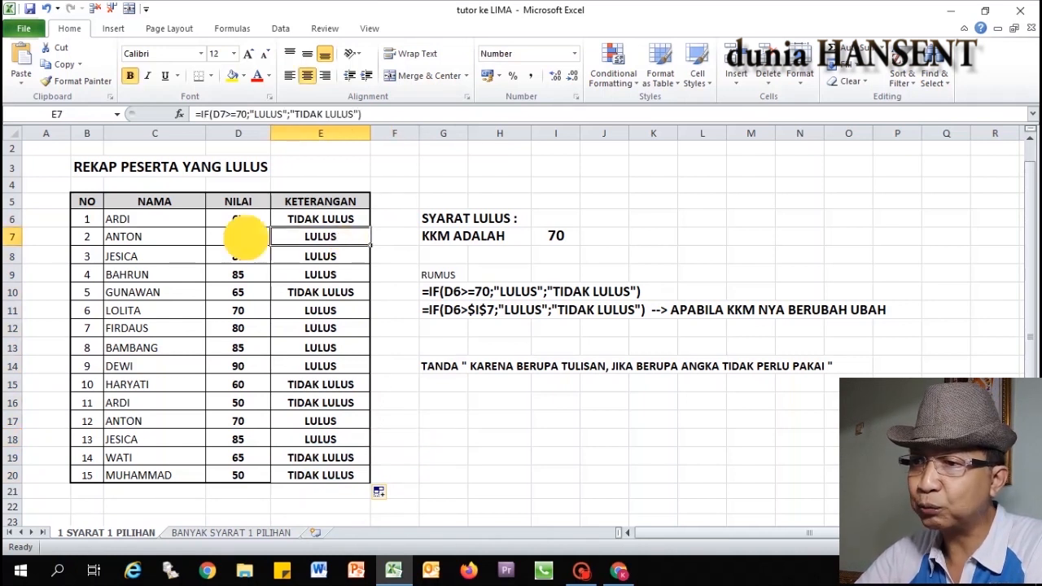
pyautogui.click(245, 292)
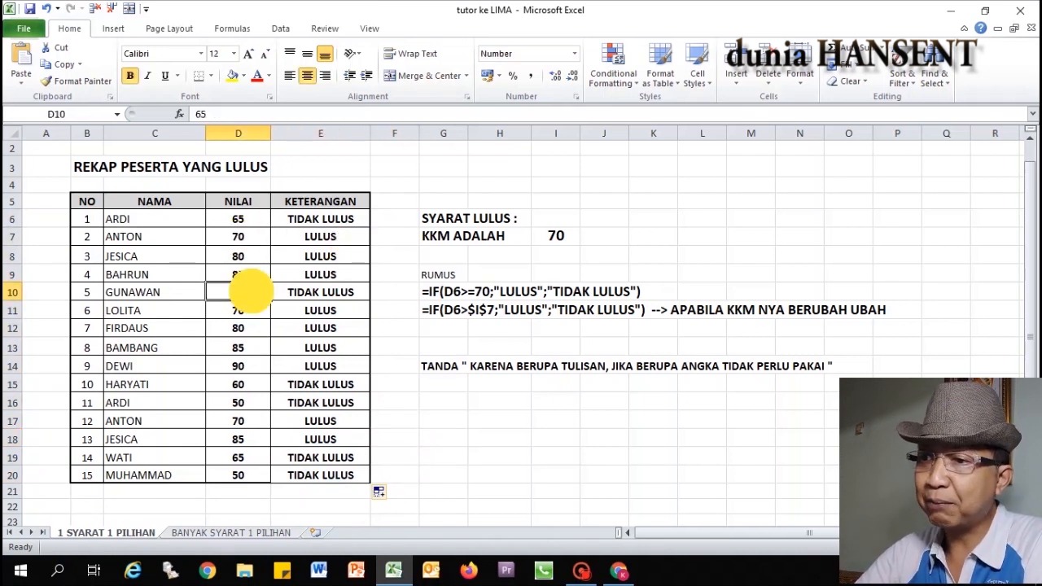
pyautogui.click(320, 300)
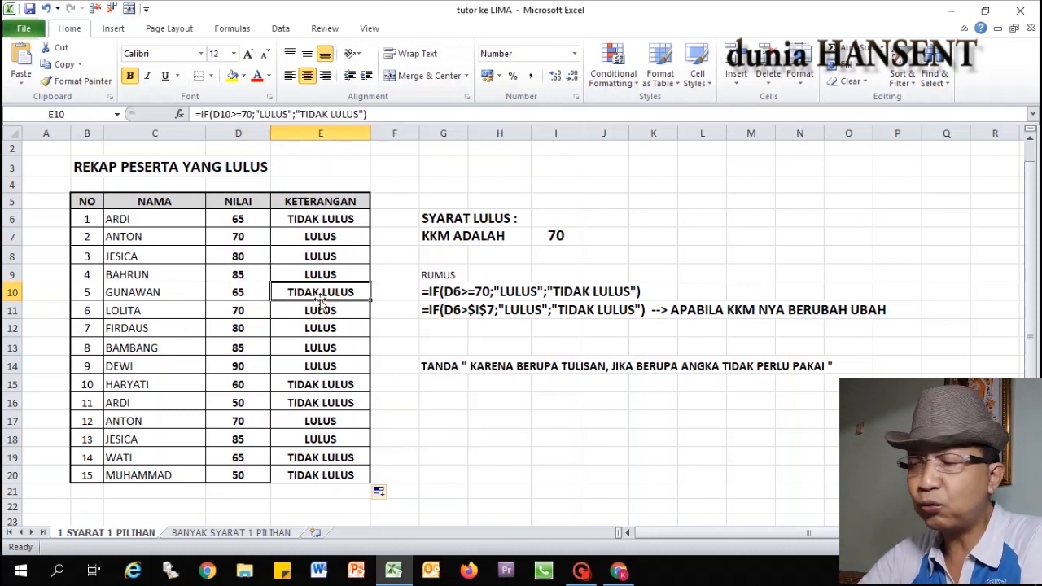
pyautogui.click(336, 219)
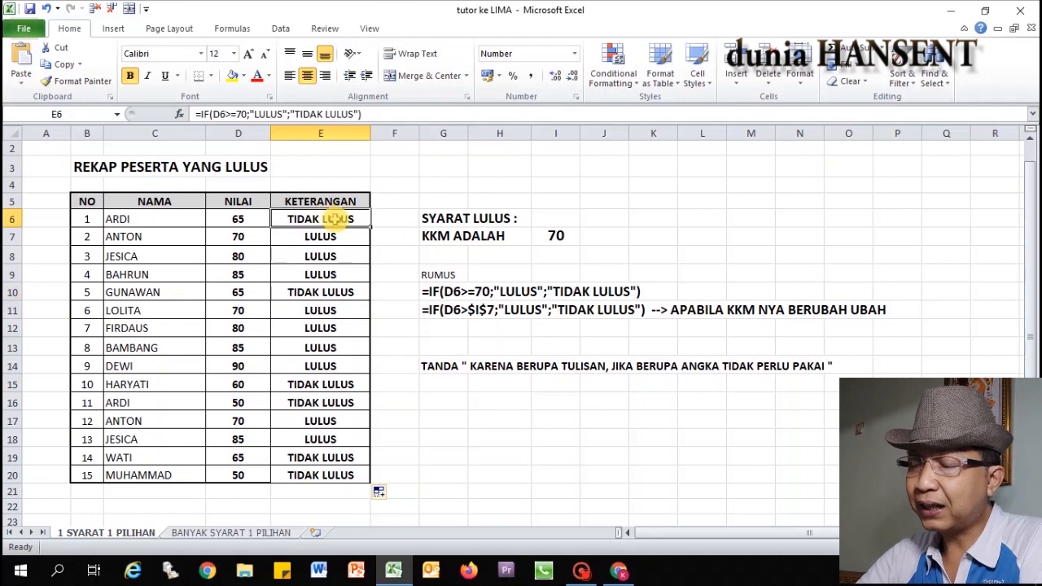
pyautogui.click(569, 239)
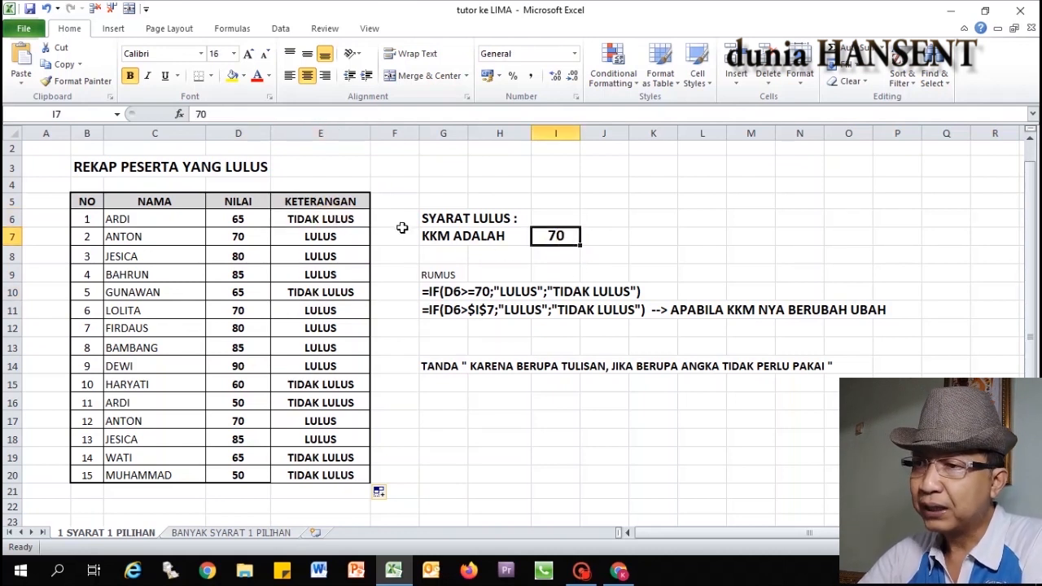
# Clear all formulas from the KETERANGAN cells E6:E20.
pyautogui.click(332, 240)
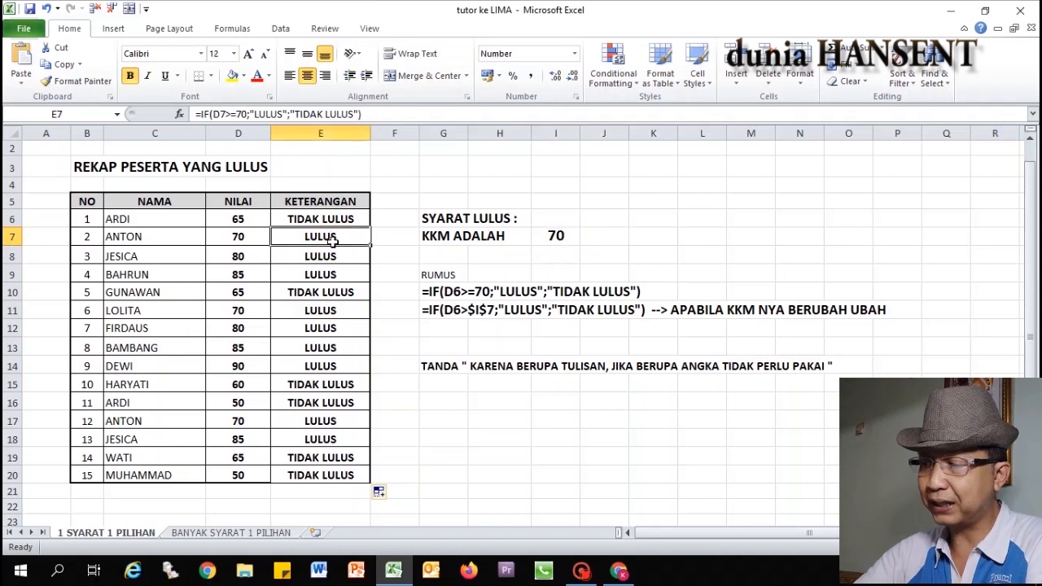
pyautogui.press('Up')
pyautogui.hotkey('shift', 'Down')
pyautogui.hotkey('shift', 'Down')
pyautogui.hotkey('shift', 'Down')
pyautogui.hotkey('shift', 'Down')
pyautogui.hotkey('shift', 'Down')
pyautogui.hotkey('shift', 'Down')
pyautogui.hotkey('shift', 'Down')
pyautogui.hotkey('shift', 'Down')
pyautogui.hotkey('shift', 'Down')
pyautogui.hotkey('shift', 'Down')
pyautogui.hotkey('shift', 'Down')
pyautogui.hotkey('shift', 'Down')
pyautogui.hotkey('shift', 'Down')
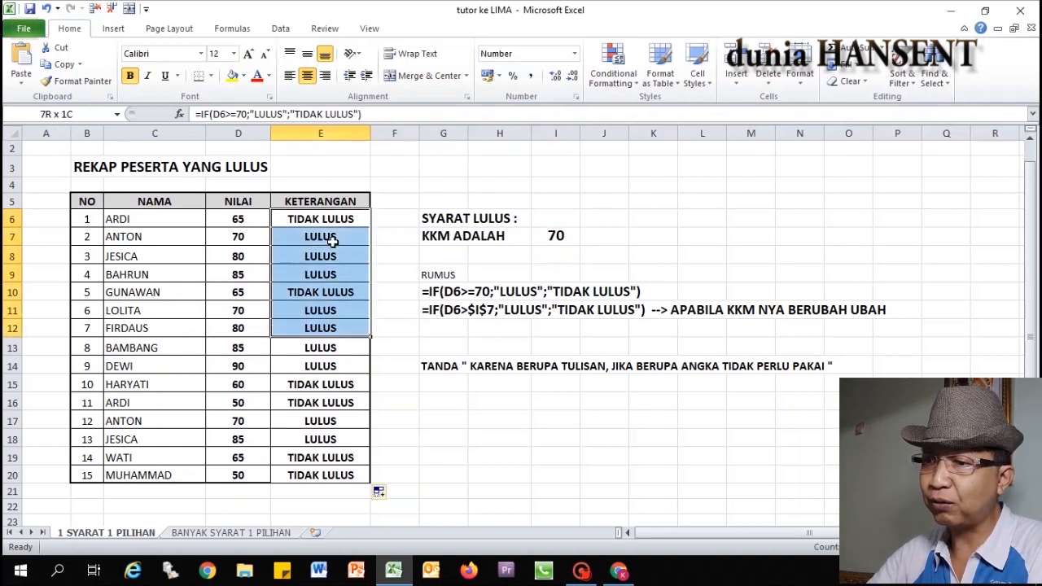
pyautogui.press('Delete')
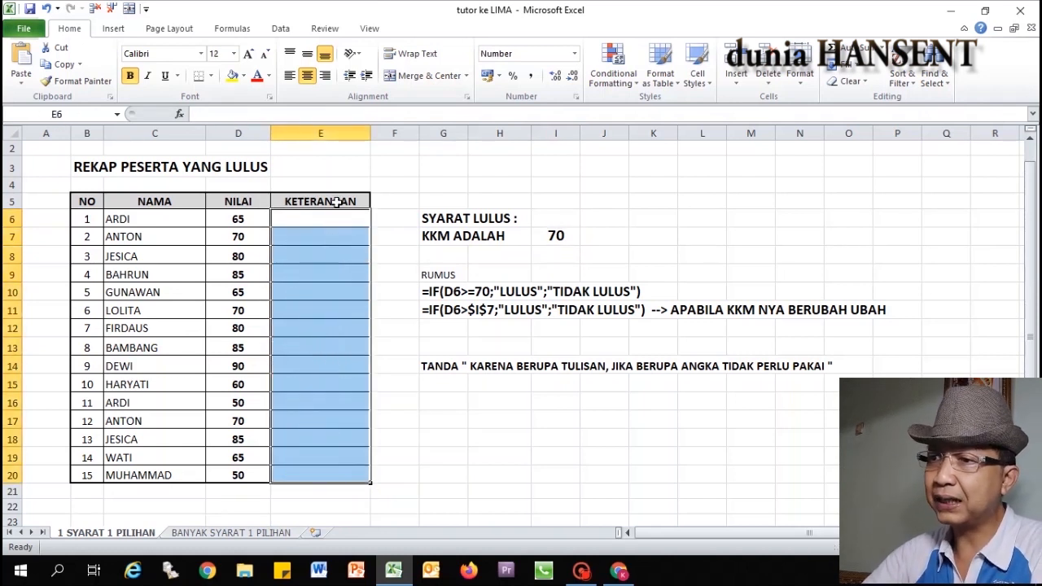
# Start an IF formula in E6 that tests whether the score in D6 is greater than or equal to KKM cell I7.
pyautogui.click(336, 217)
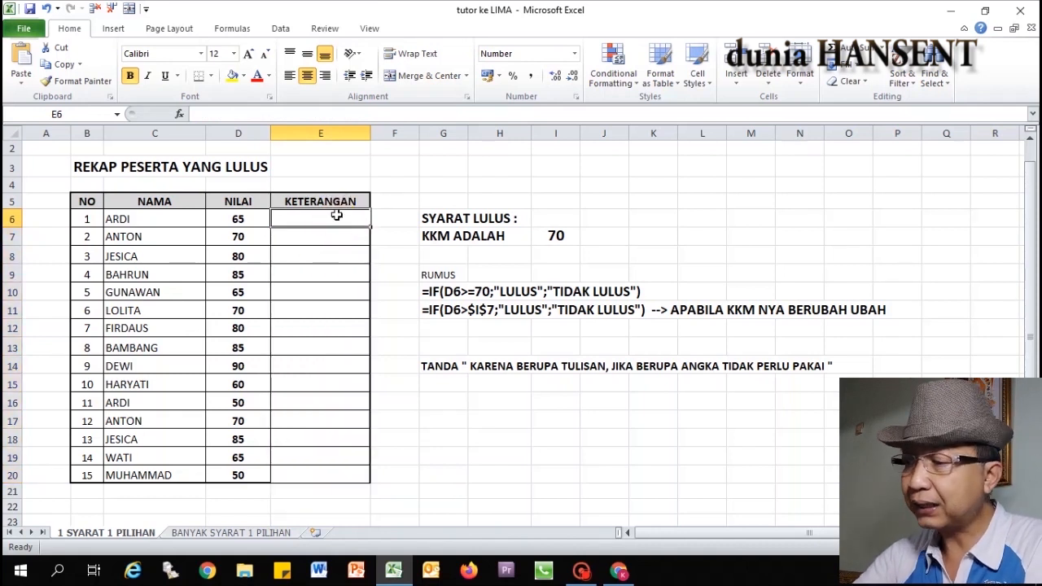
pyautogui.write('=')
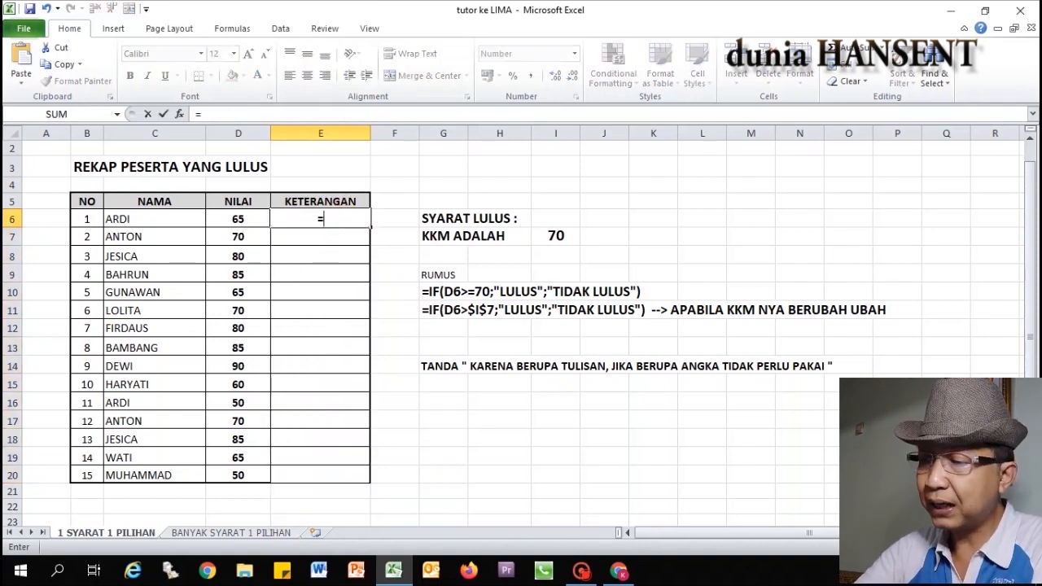
pyautogui.write('IF')
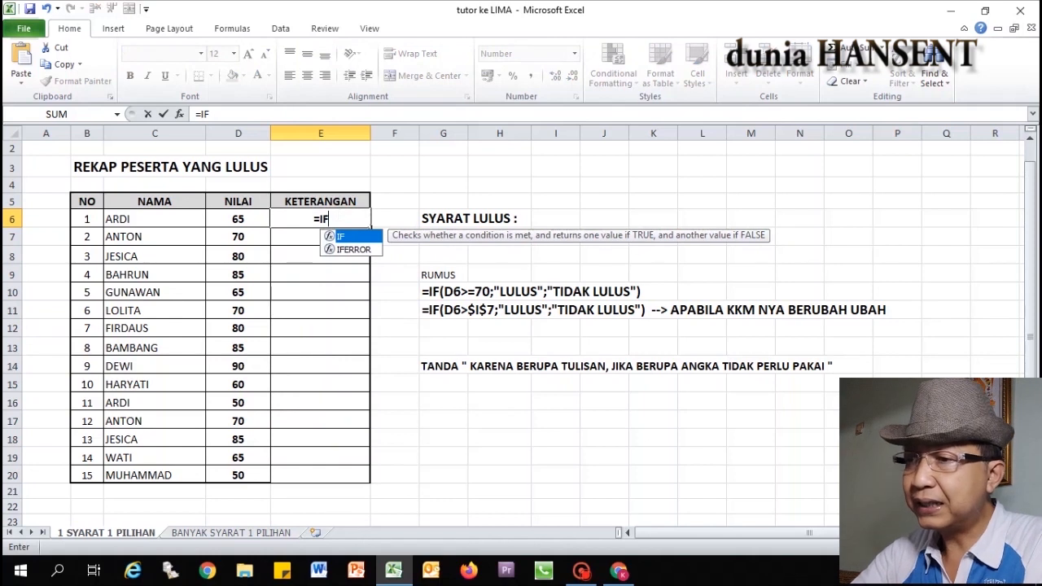
pyautogui.write('(')
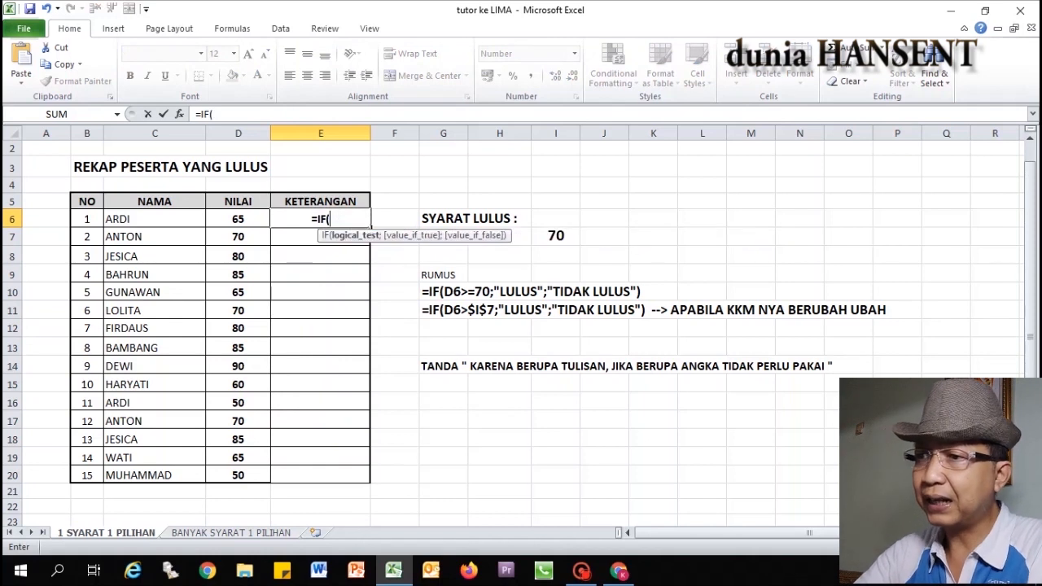
pyautogui.click(247, 219)
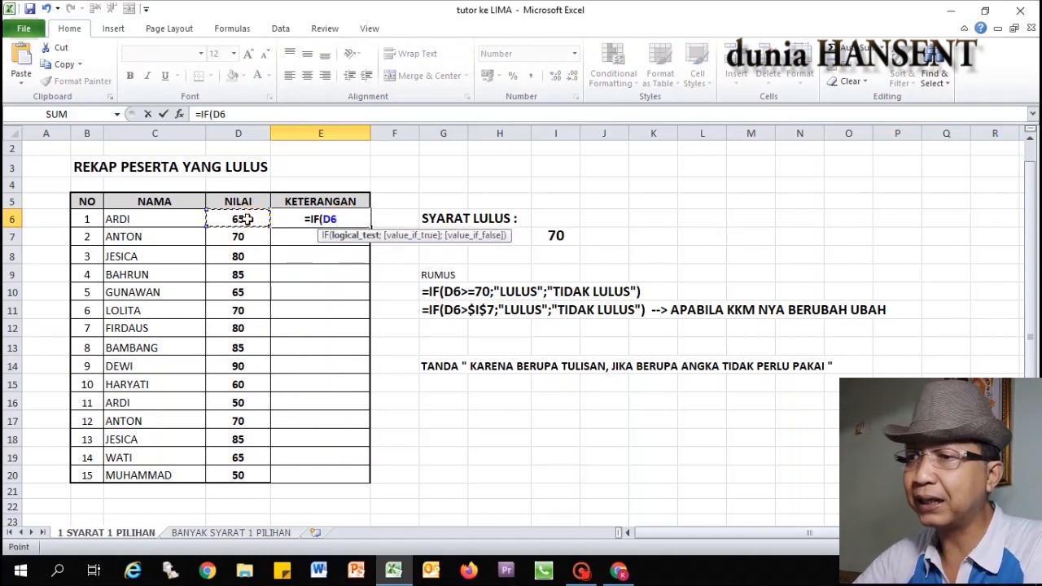
pyautogui.write('>')
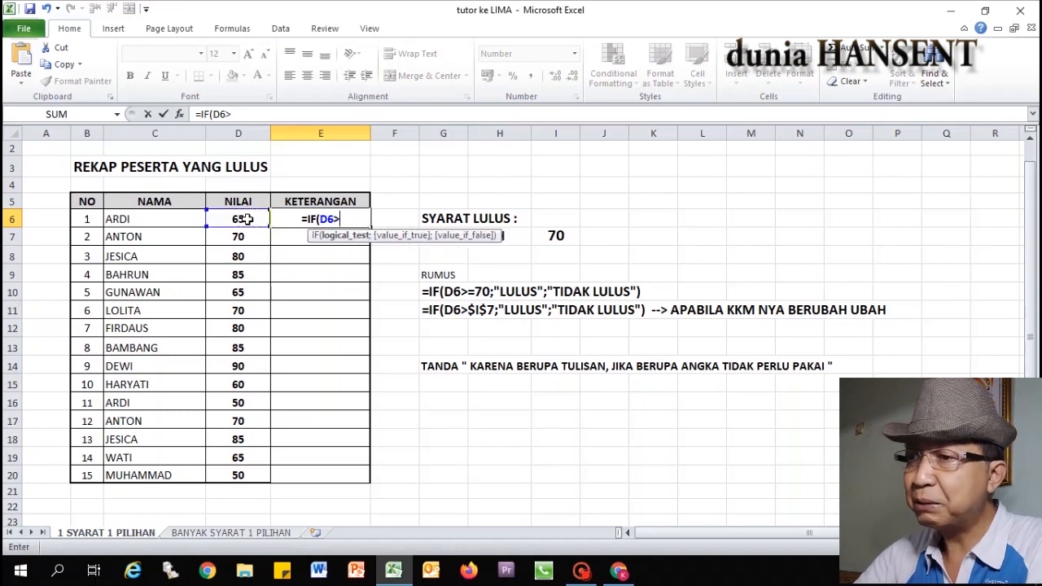
pyautogui.write('=')
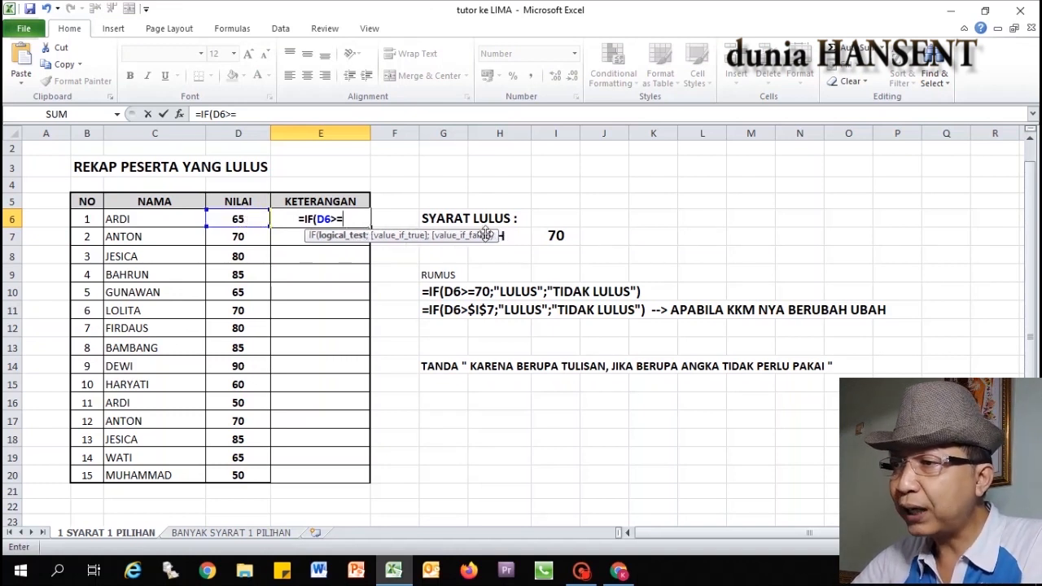
pyautogui.click(556, 236)
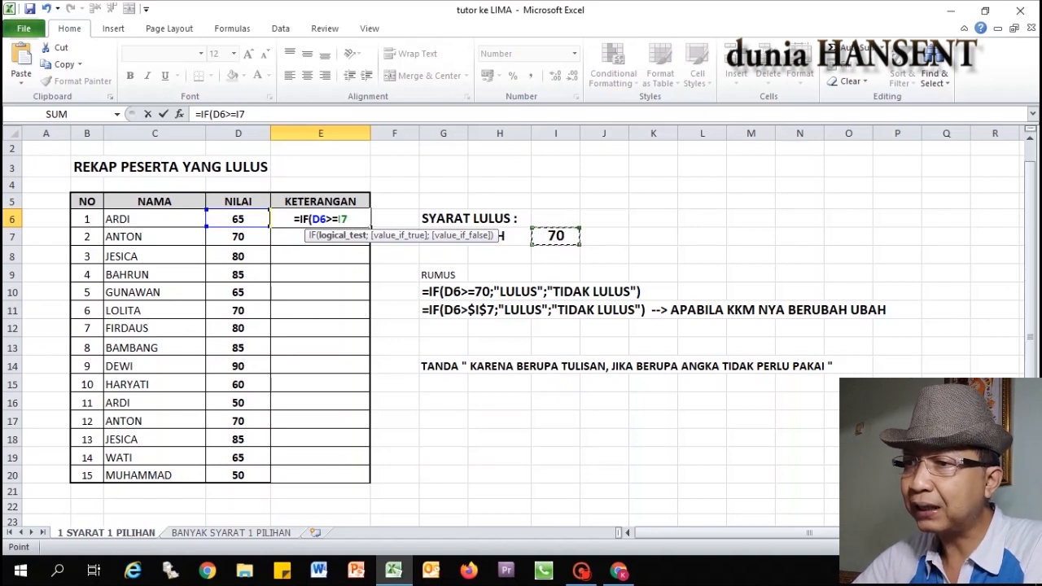
# Make the I7 reference in the E6 formula absolute as $I$7.
pyautogui.doubleClick(343, 219)
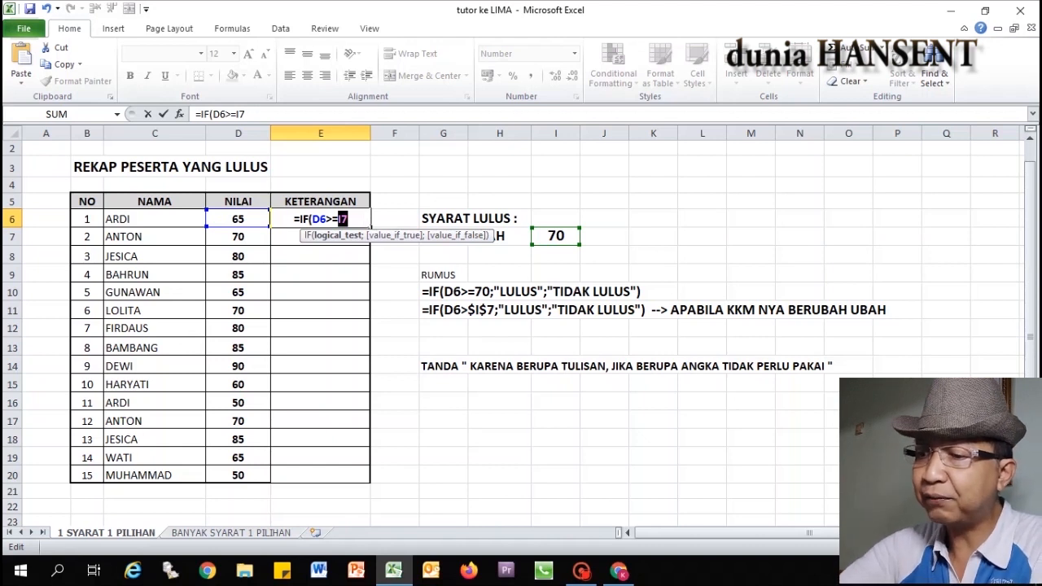
pyautogui.press('F4')
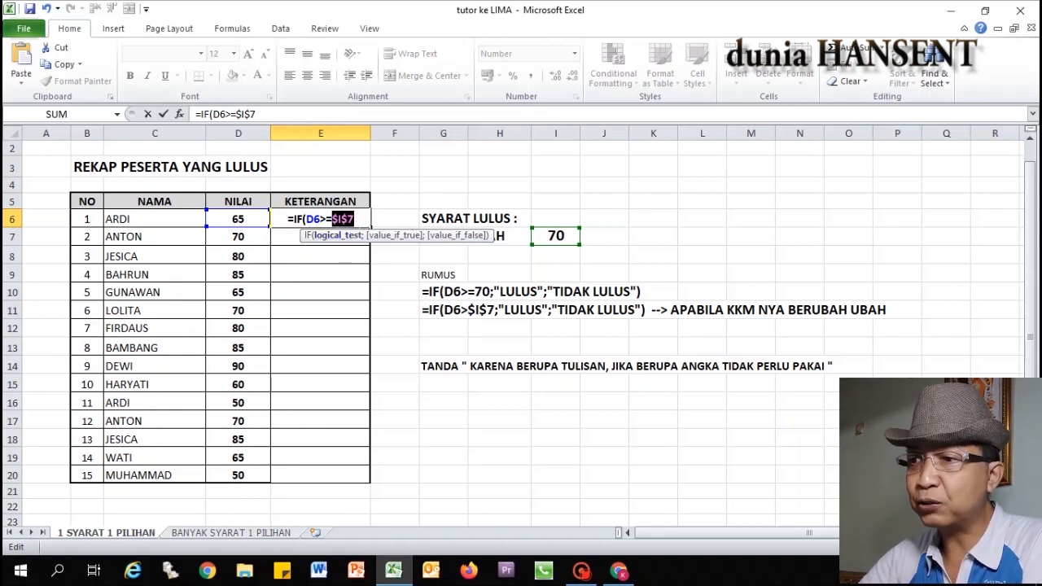
pyautogui.click(354, 216)
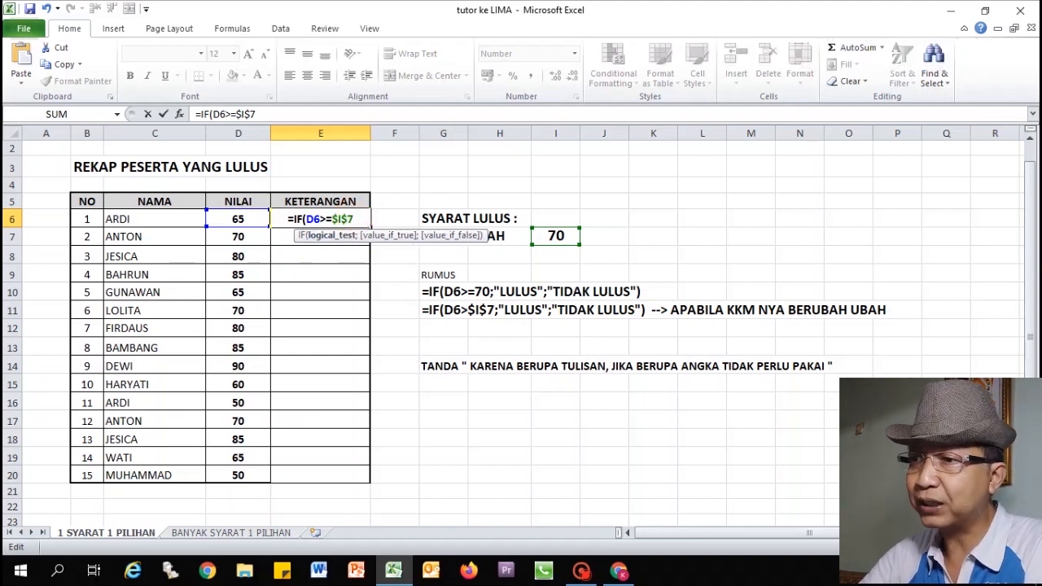
# Finish the E6 formula with "LULUS" as the true result and "TIDAK LULUS" as the false result, and enter it.
pyautogui.write(';')
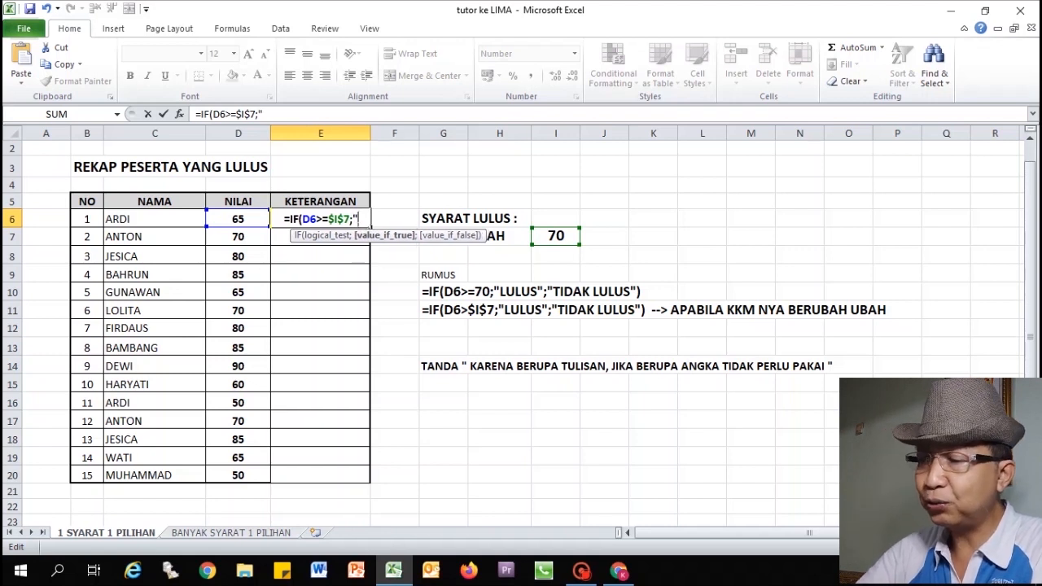
pyautogui.write('"LULUS')
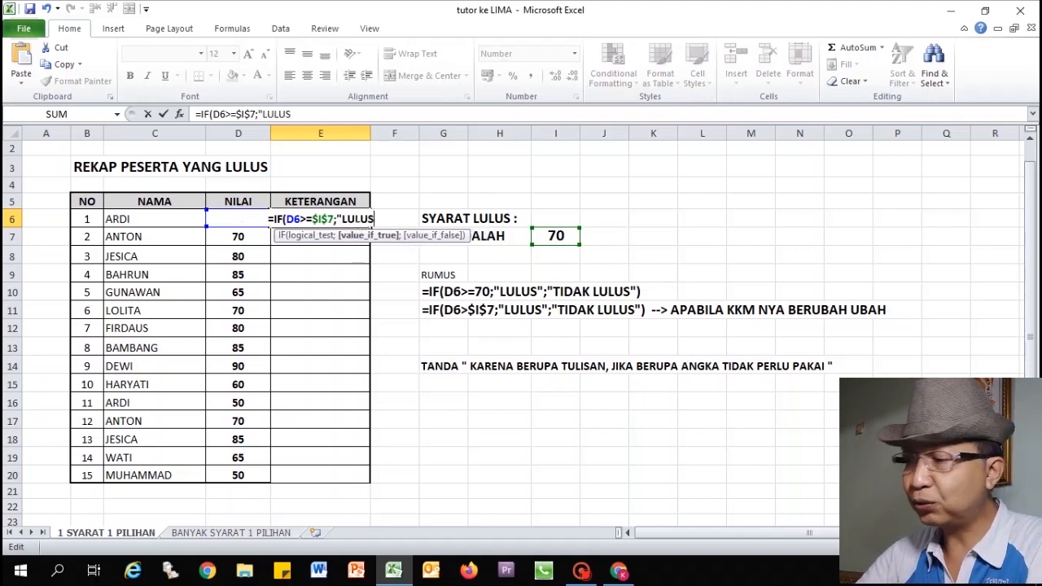
pyautogui.write('";')
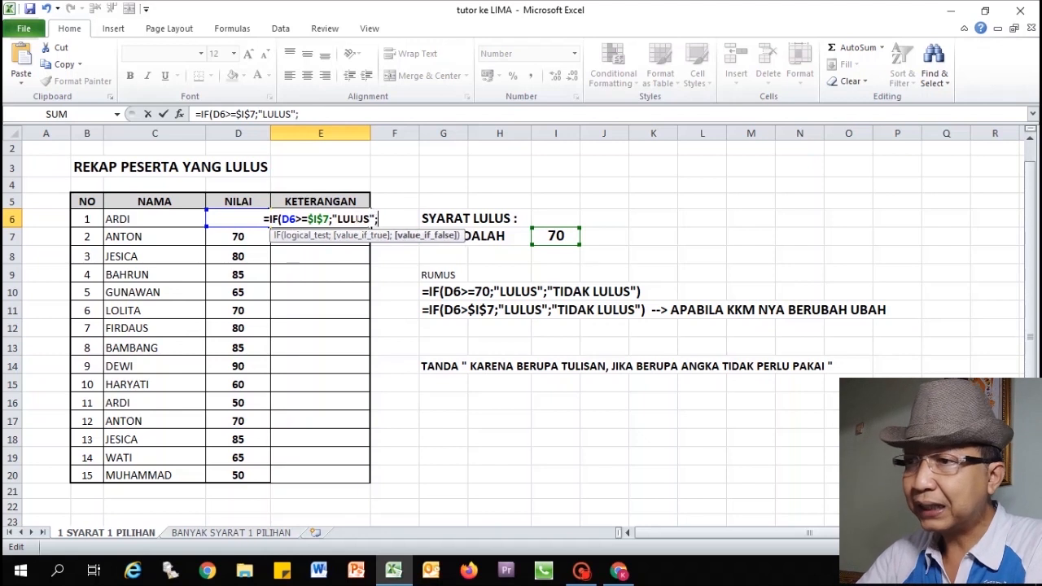
pyautogui.write('"')
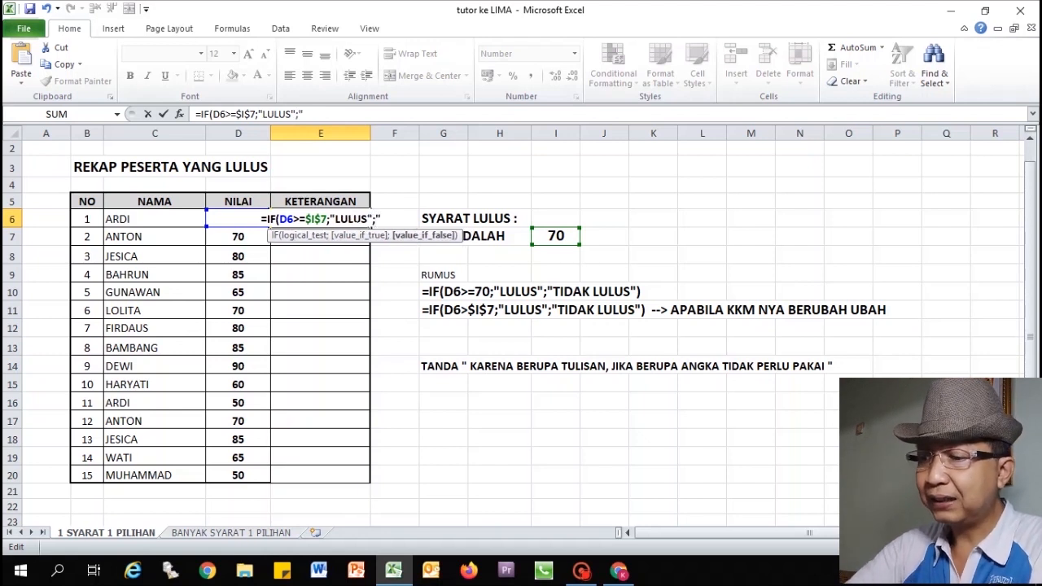
pyautogui.write('TIDAK L')
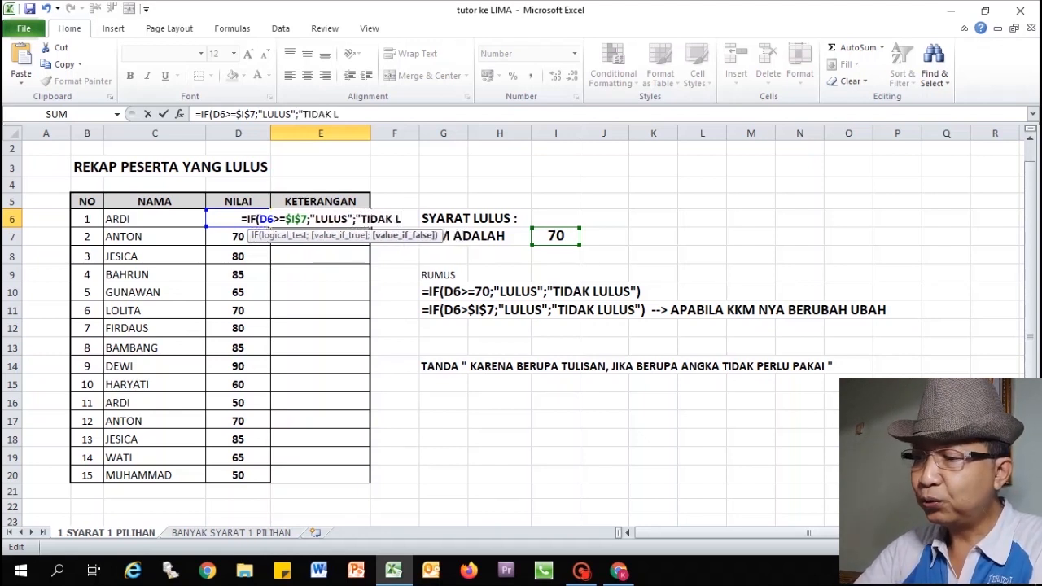
pyautogui.write('ULUS"')
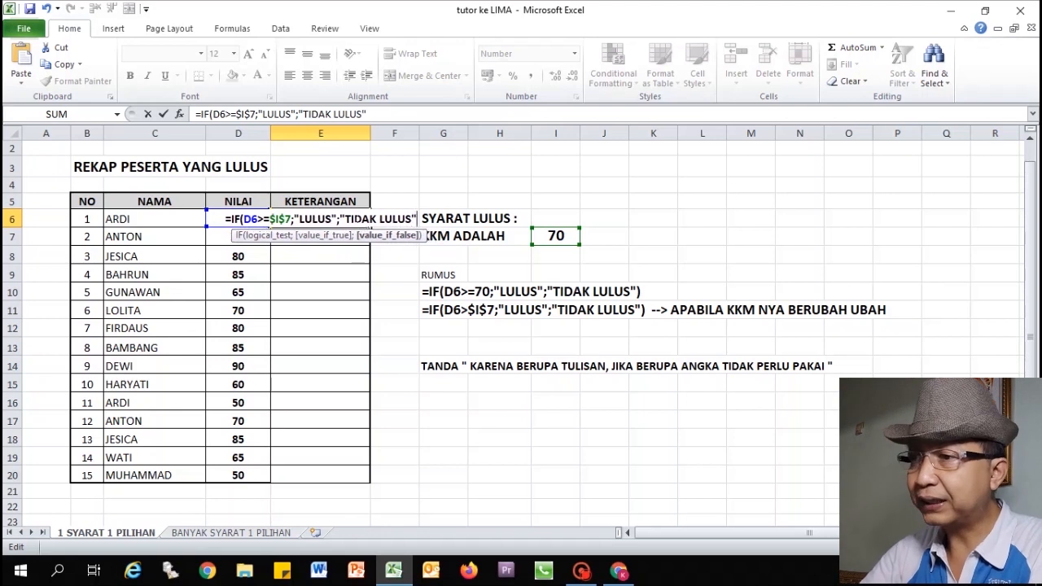
pyautogui.write(')')
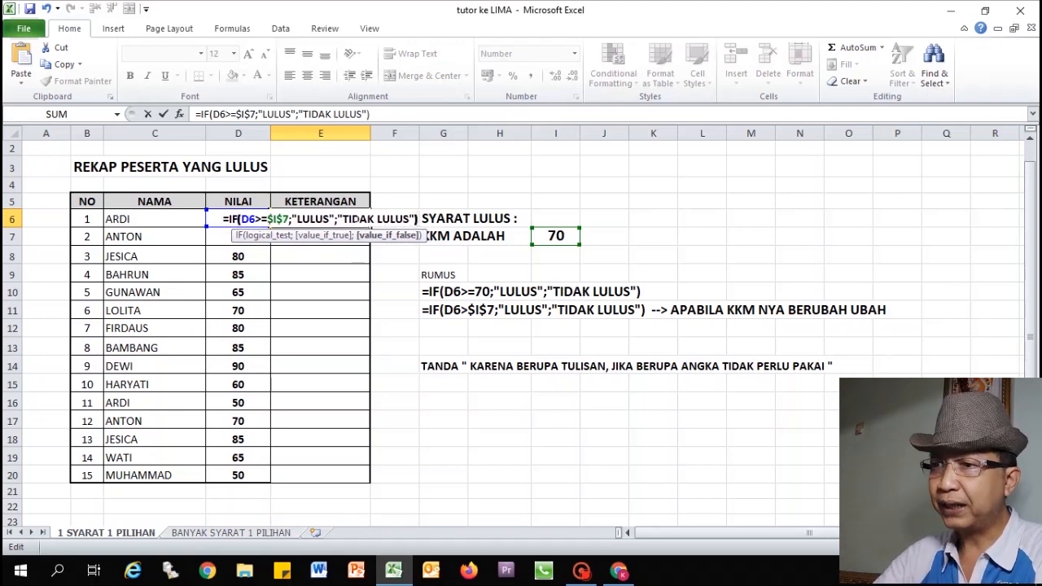
pyautogui.press('Return')
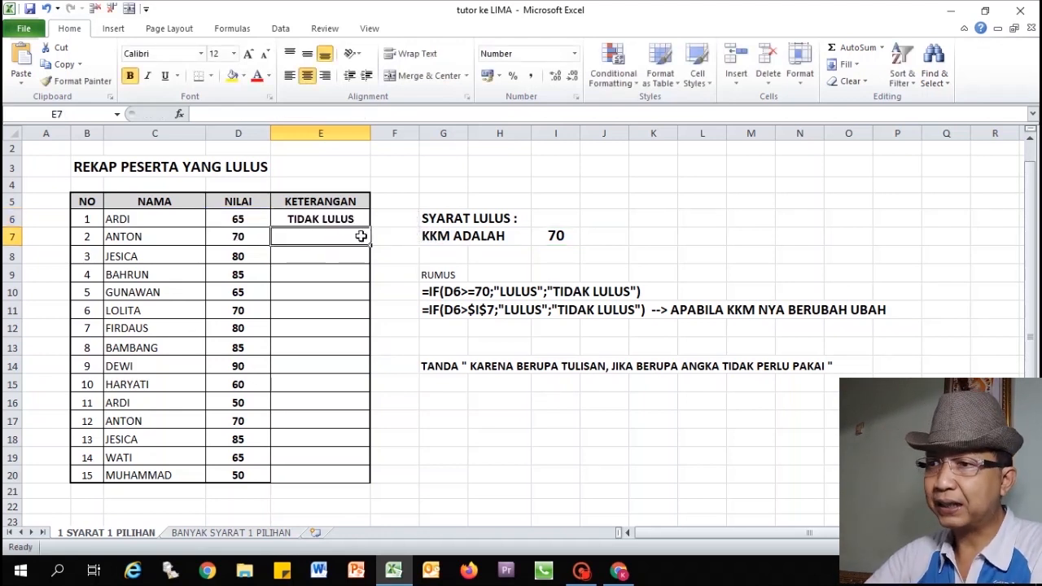
# Copy the E6 formula with the absolute KKM reference down the KETERANGAN column through E20.
pyautogui.click(359, 218)
pyautogui.click(249, 225)
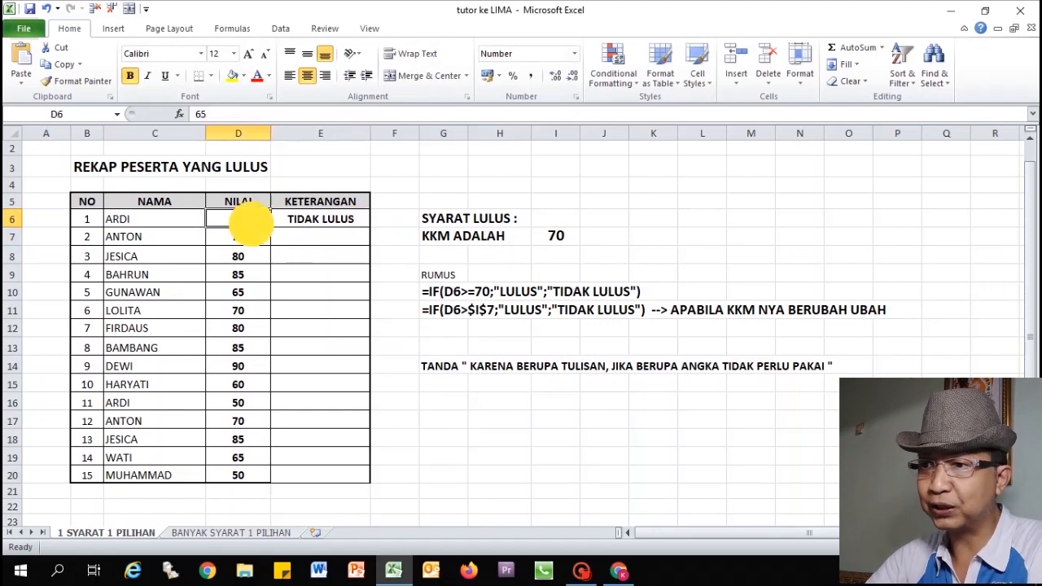
pyautogui.click(305, 221)
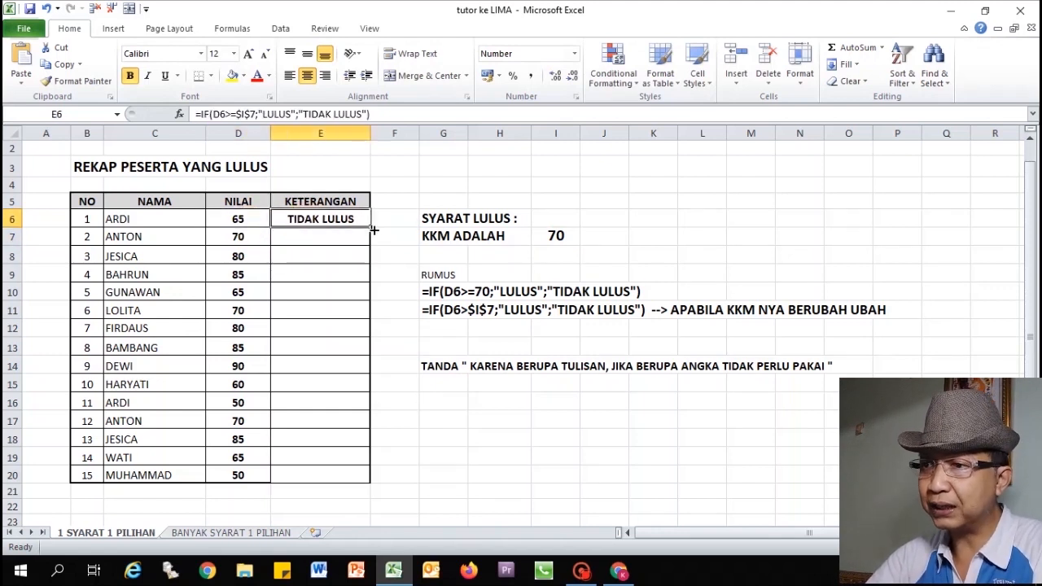
pyautogui.moveTo(371, 229); pyautogui.dragTo(370, 485)
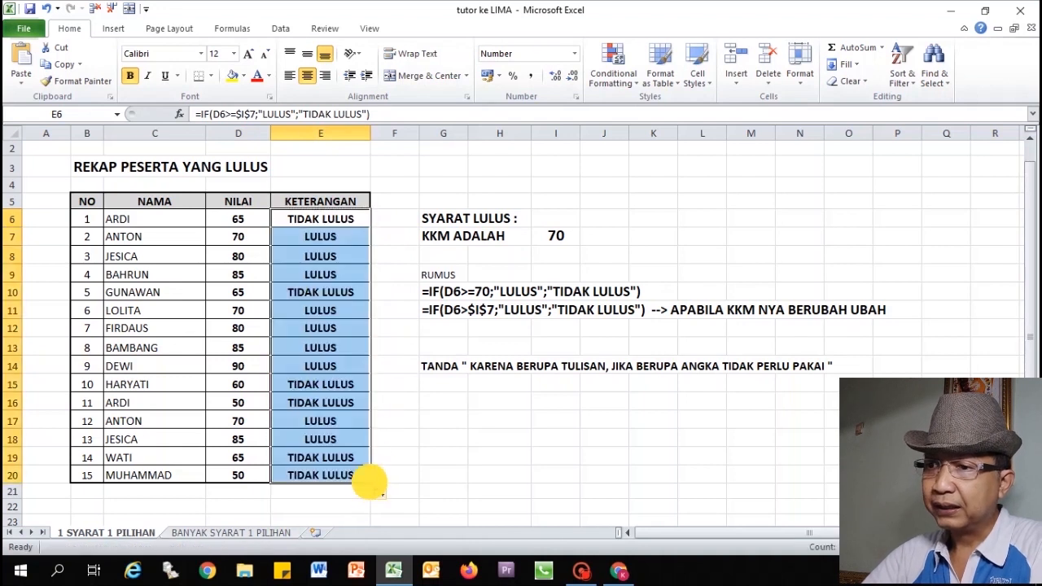
# Check the KETERANGAN results against the NILAI scores in rows 10 to 12.
pyautogui.click(322, 309)
pyautogui.click(243, 292)
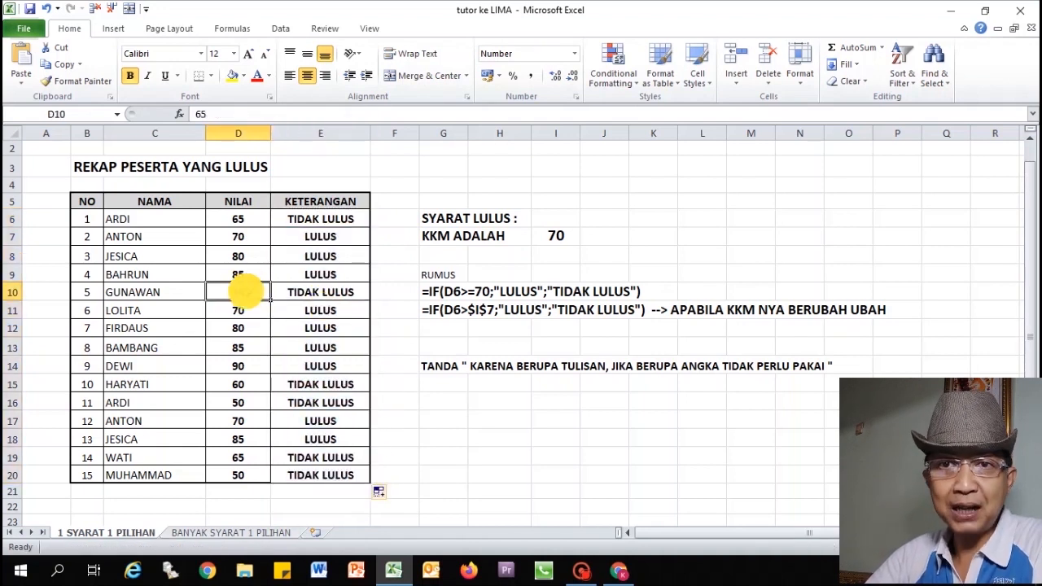
pyautogui.click(297, 290)
pyautogui.click(258, 310)
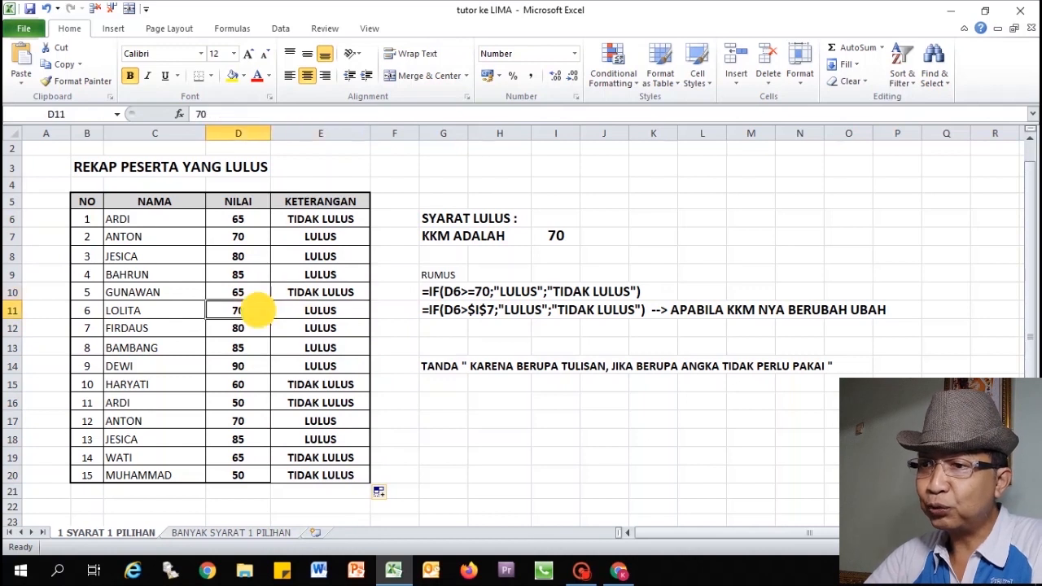
pyautogui.click(254, 336)
pyautogui.click(306, 331)
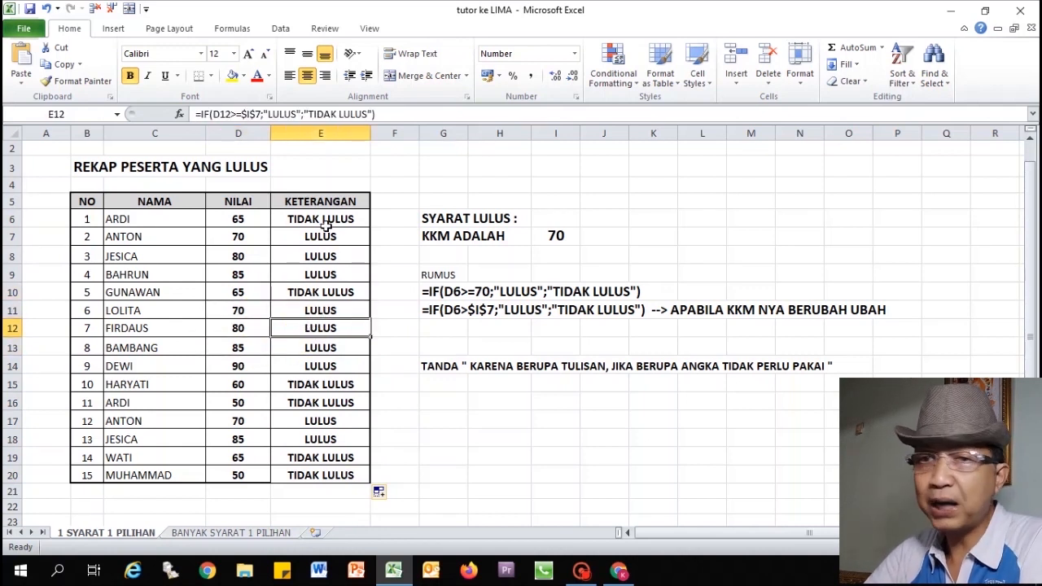
# Set the KKM passing grade in I7 to 80.
pyautogui.click(556, 236)
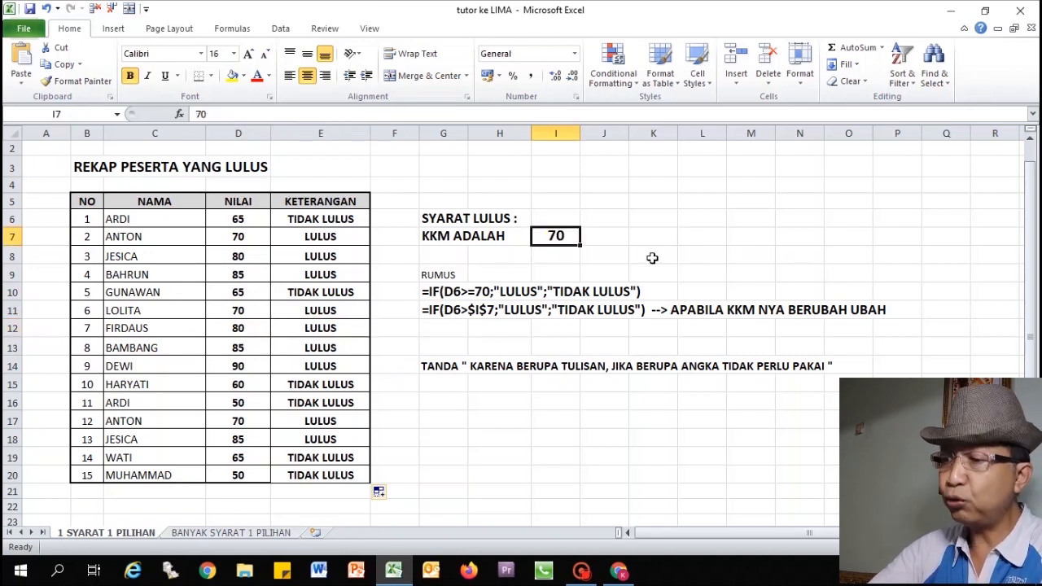
pyautogui.write('80')
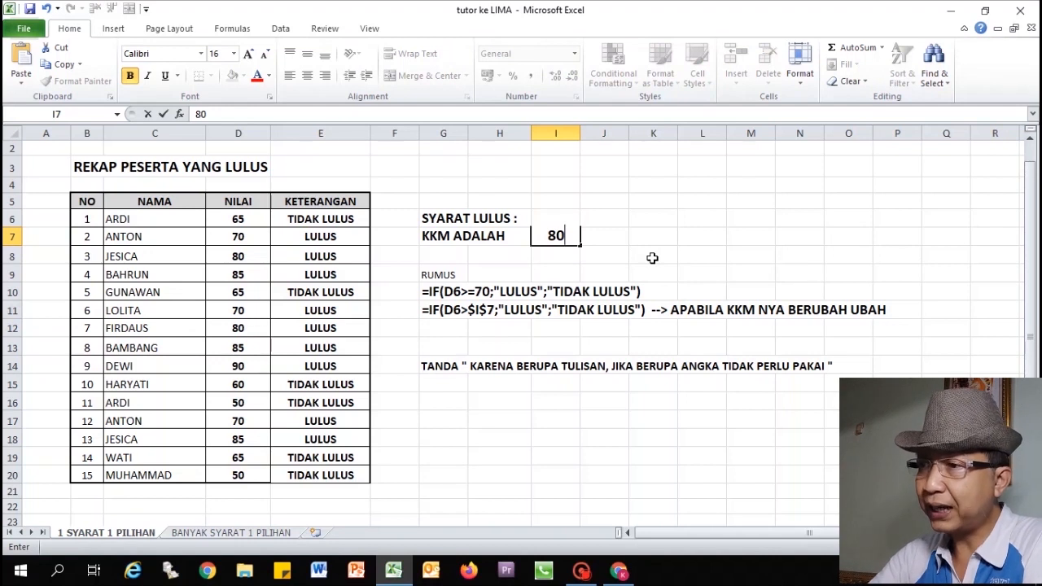
pyautogui.press('Return')
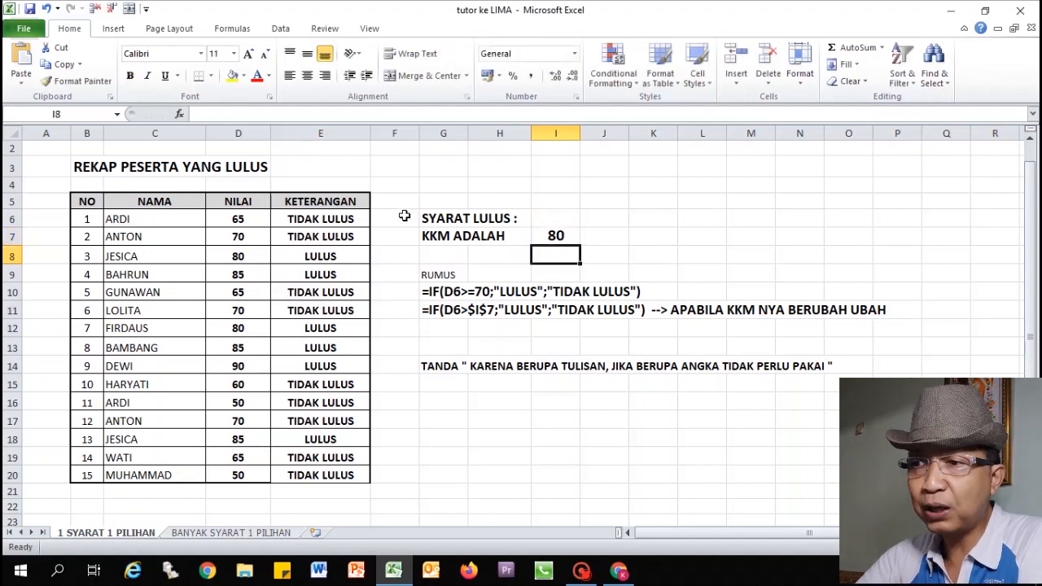
# Check the KETERANGAN results in rows 6, 7 and 9 against their scores and the changed KKM.
pyautogui.click(340, 225)
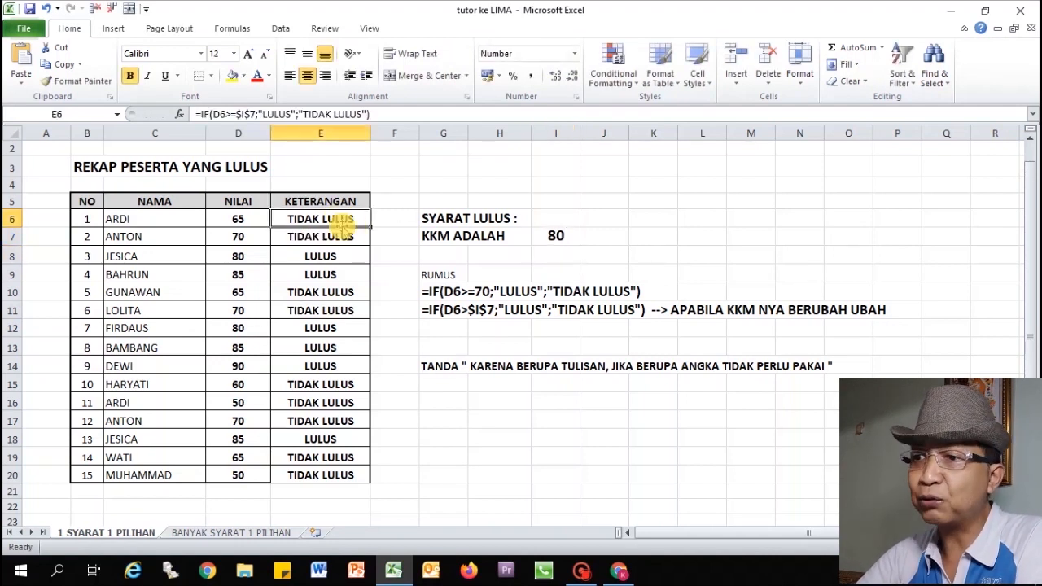
pyautogui.click(247, 240)
pyautogui.click(315, 239)
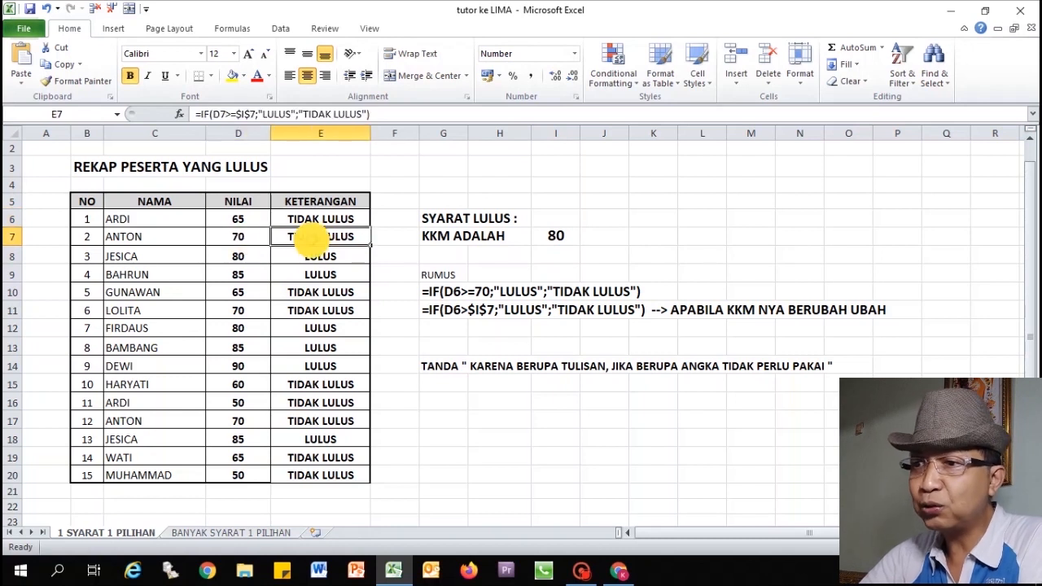
pyautogui.click(238, 288)
pyautogui.moveTo(269, 280); pyautogui.dragTo(302, 274)
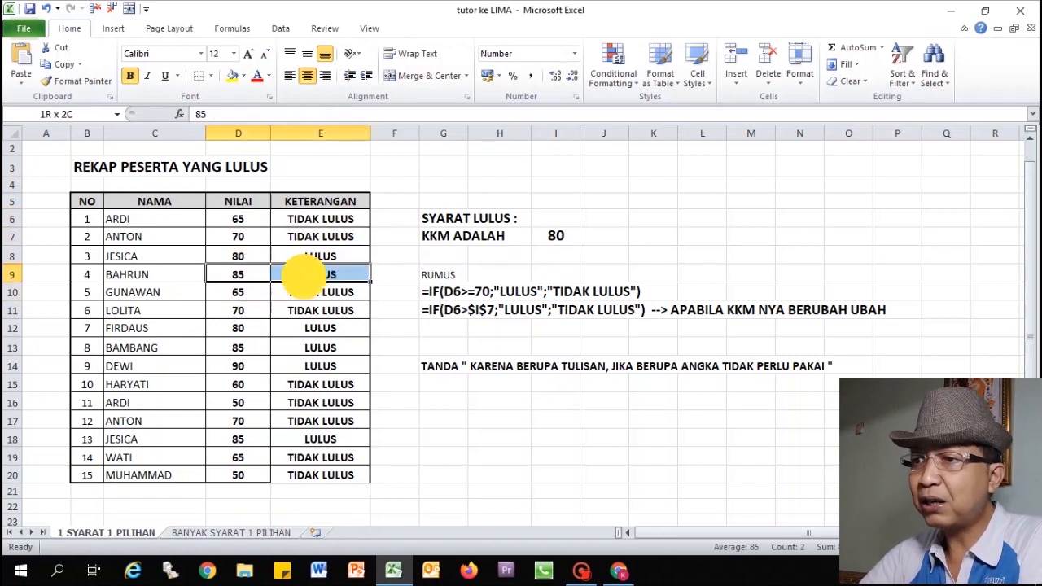
pyautogui.click(302, 275)
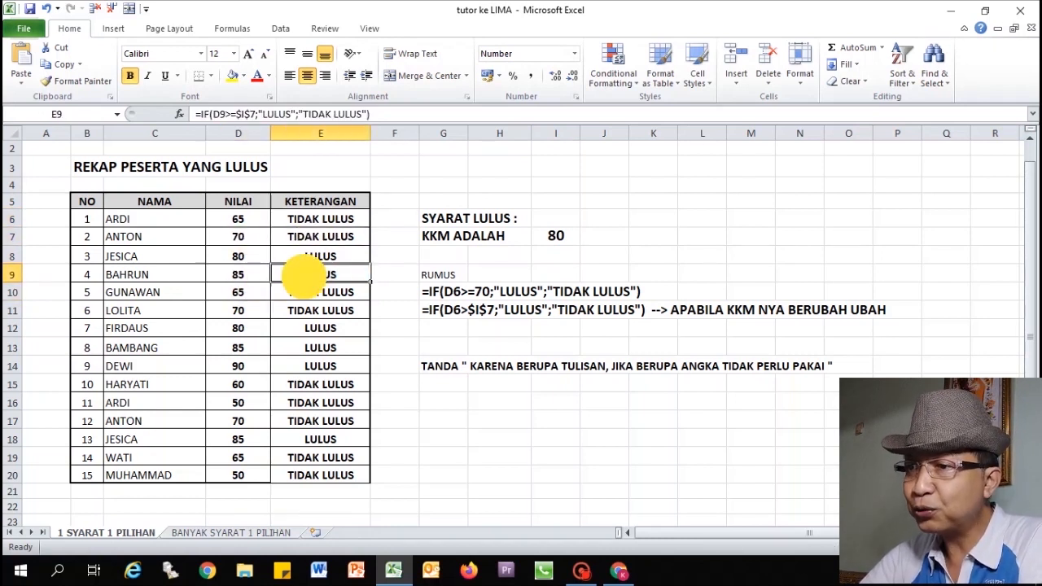
# Set the KKM passing grade in I7 to 65.
pyautogui.click(553, 235)
pyautogui.write('65')
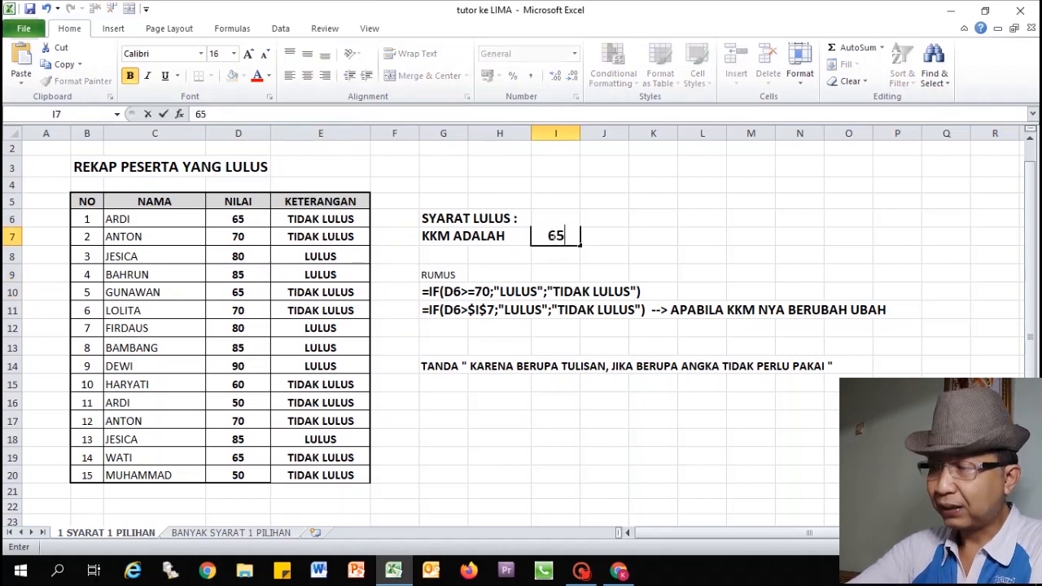
pyautogui.press('Return')
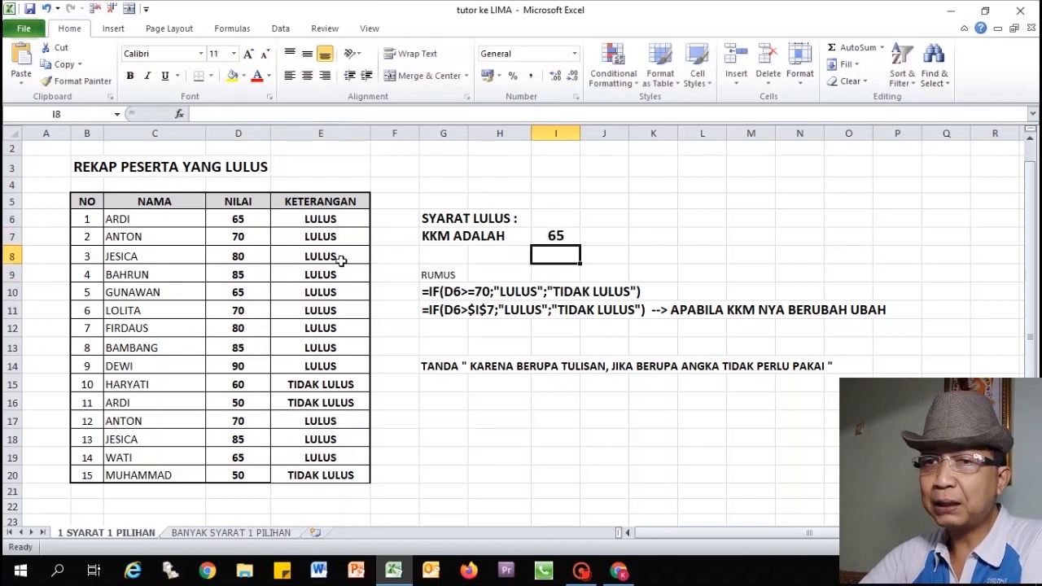